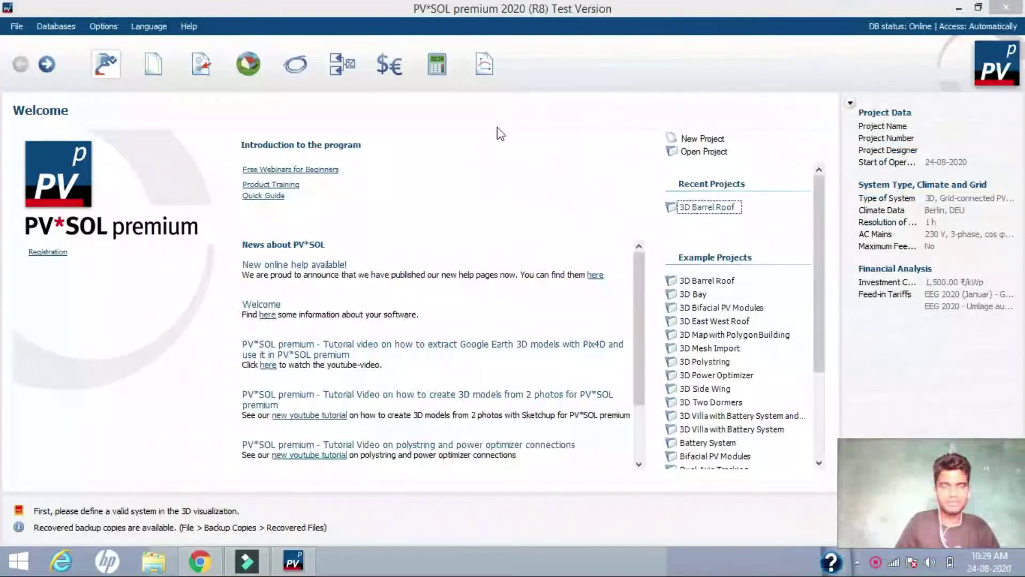
Look through the recent and example projects listed on the Welcome page
{"action": "left_click", "coordinate": [603, 113]}
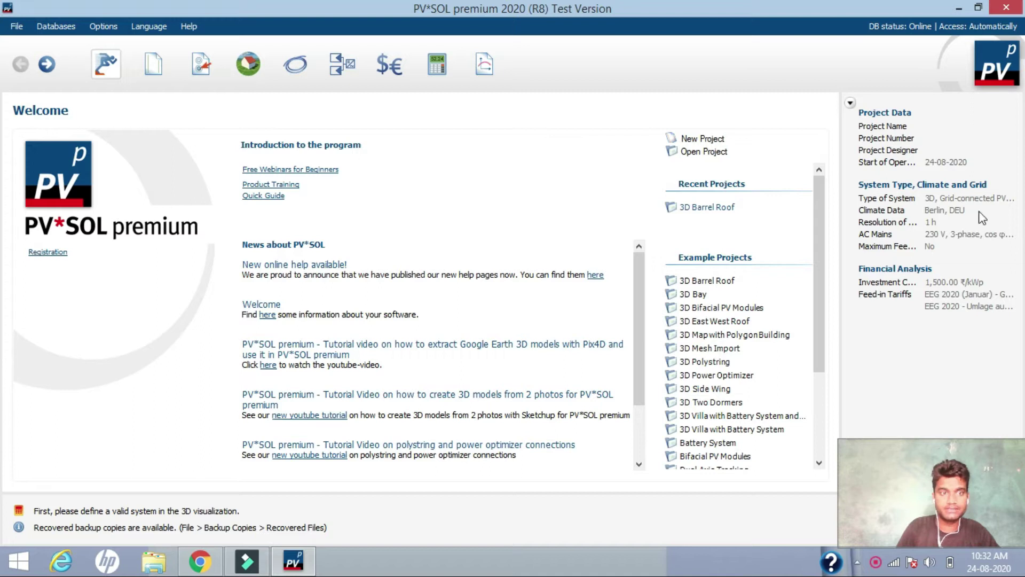
{"action": "left_click", "coordinate": [707, 207]}
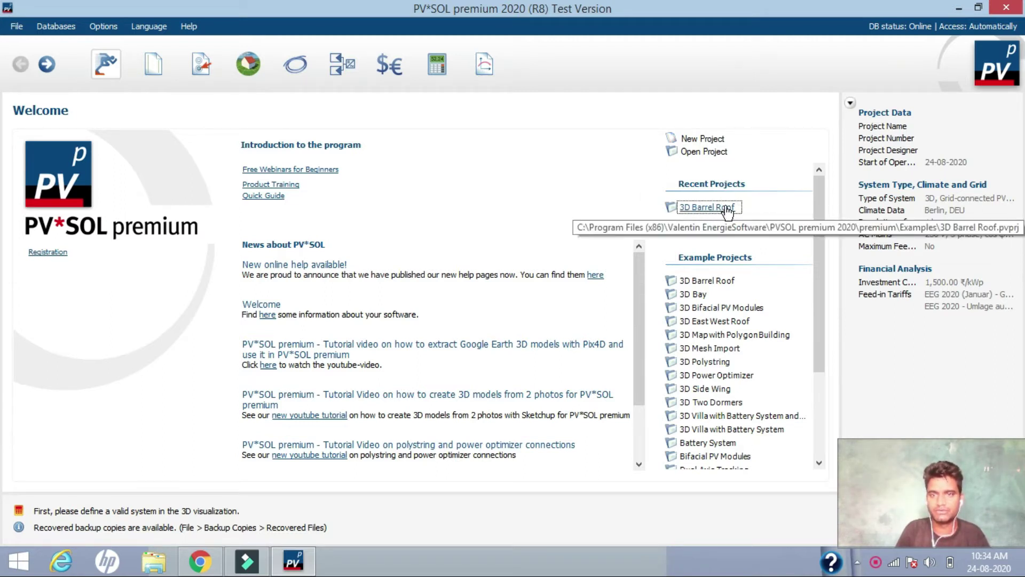
{"action": "left_click_drag", "start_coordinate": [819, 225], "coordinate": [815, 274]}
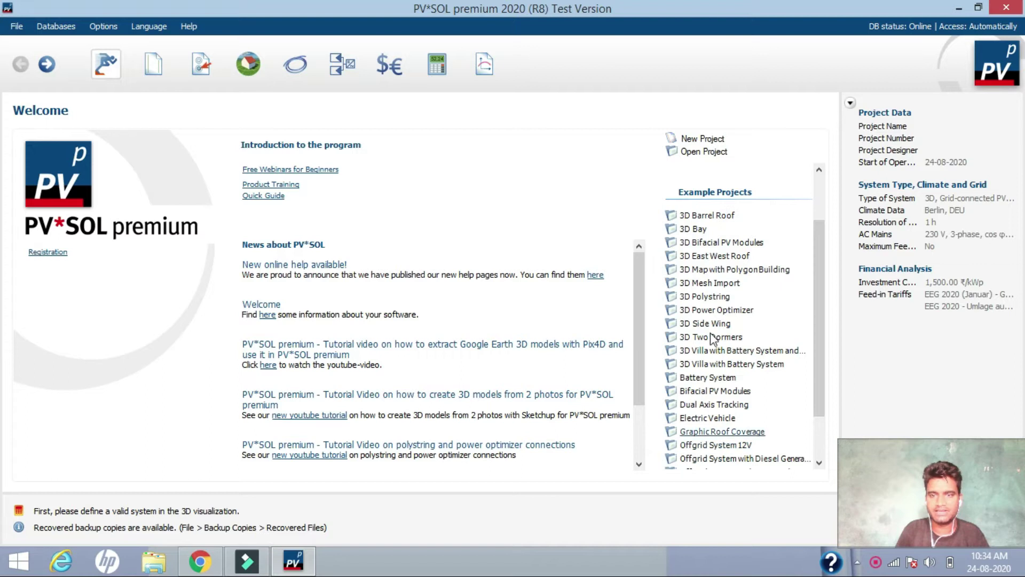
{"action": "left_click_drag", "start_coordinate": [817, 280], "coordinate": [816, 257]}
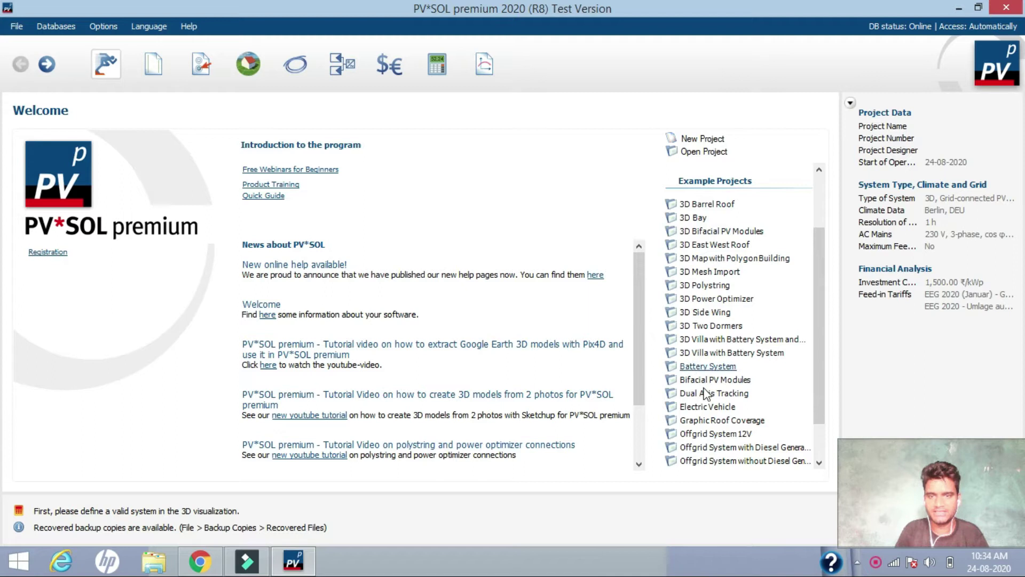
{"action": "left_click_drag", "start_coordinate": [818, 288], "coordinate": [816, 259]}
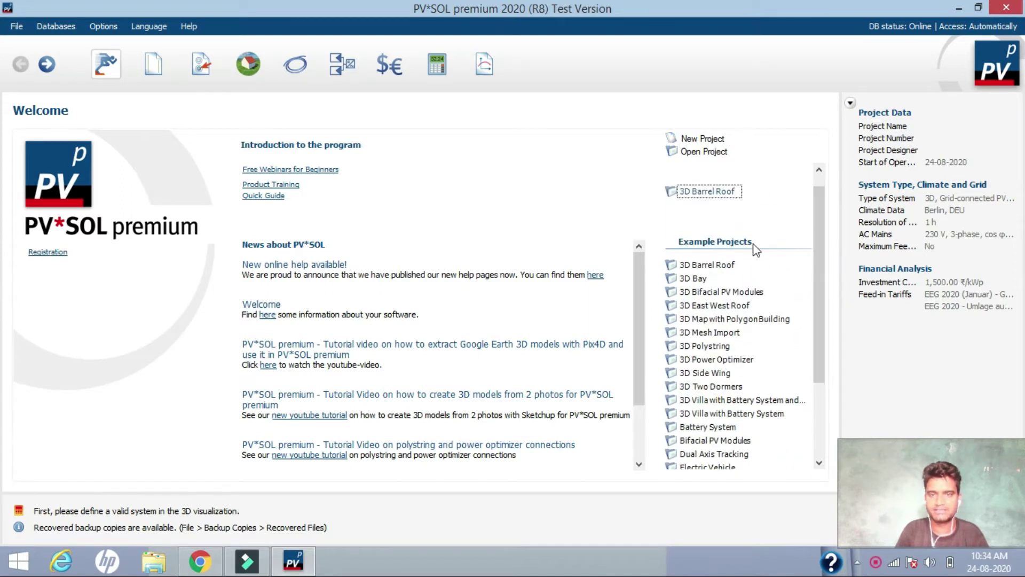
{"action": "mouse_move", "coordinate": [816, 233]}
{"action": "left_mouse_down"}
{"action": "mouse_move", "coordinate": [824, 220]}
{"action": "mouse_move", "coordinate": [815, 329]}
{"action": "mouse_move", "coordinate": [826, 238]}
{"action": "left_mouse_up"}
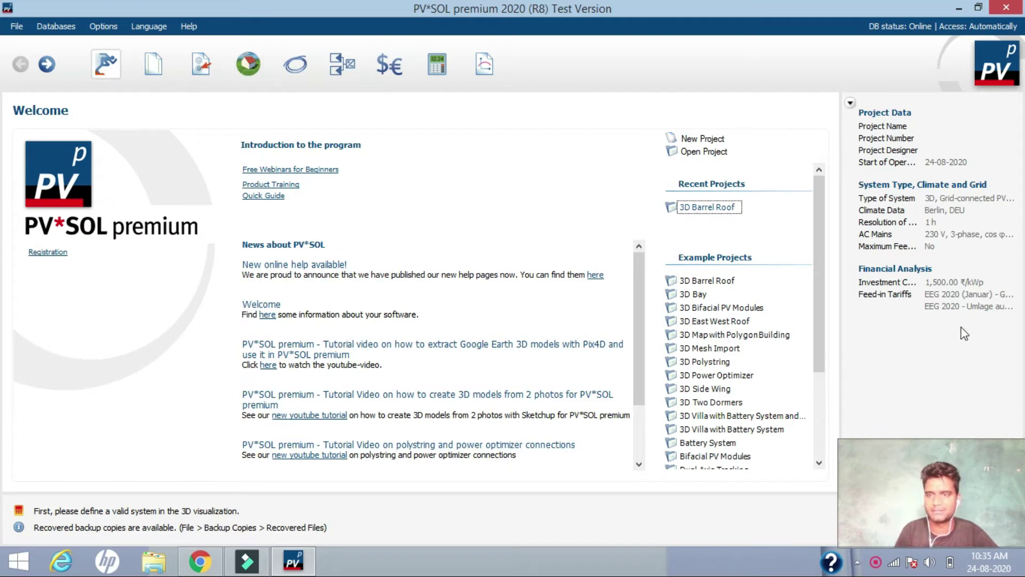
{"action": "left_click", "coordinate": [850, 103]}
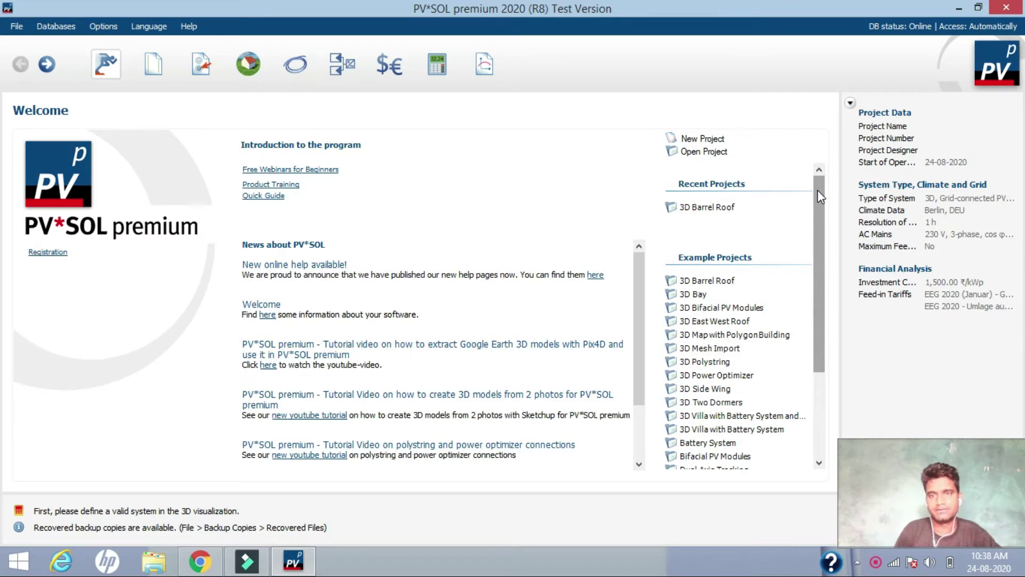
Start a new project and look through its Project Data, 3D Design, and System Type, Climate and Grid pages
{"action": "left_click", "coordinate": [701, 139]}
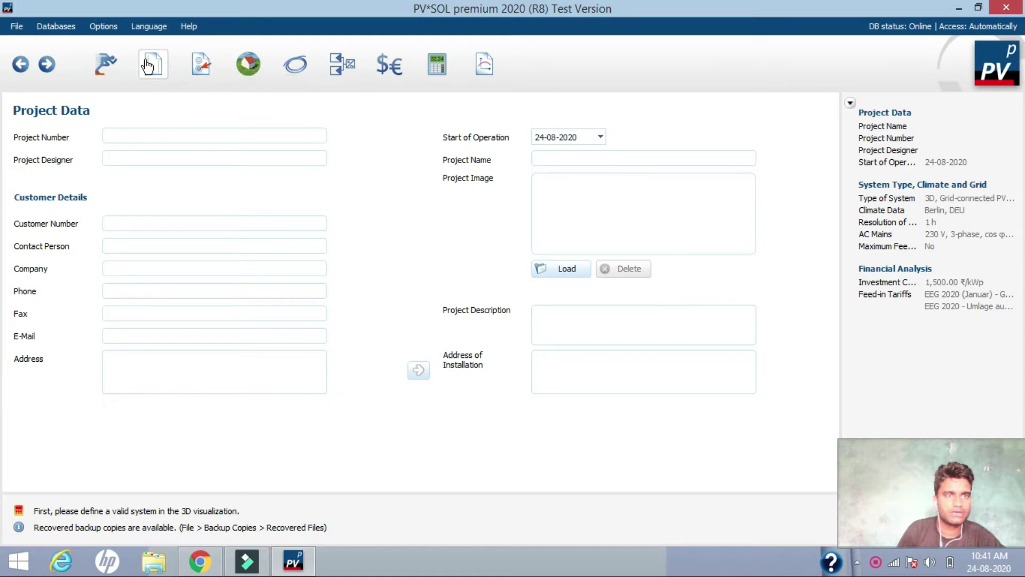
{"action": "left_click", "coordinate": [255, 68]}
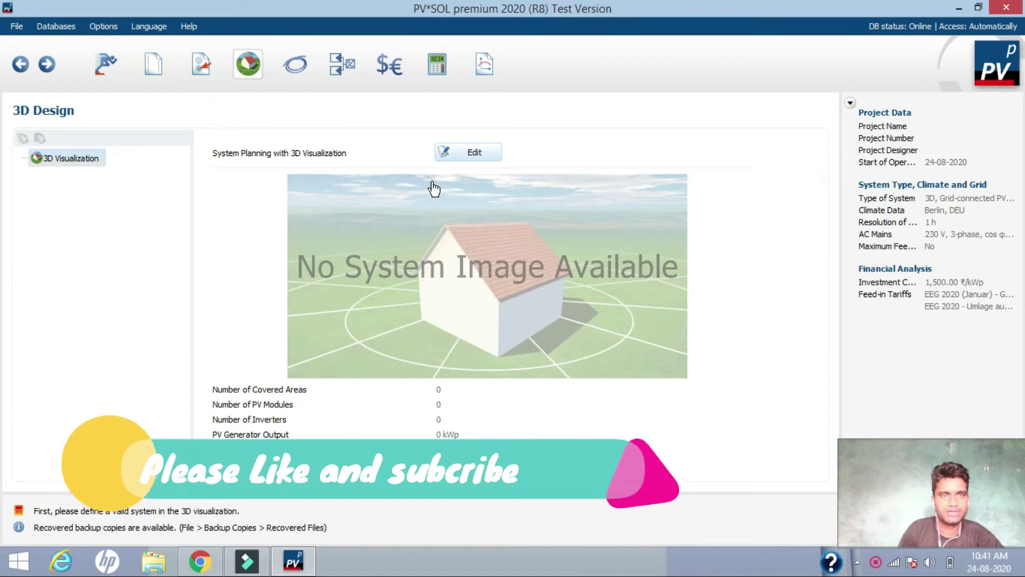
{"action": "left_click", "coordinate": [158, 68]}
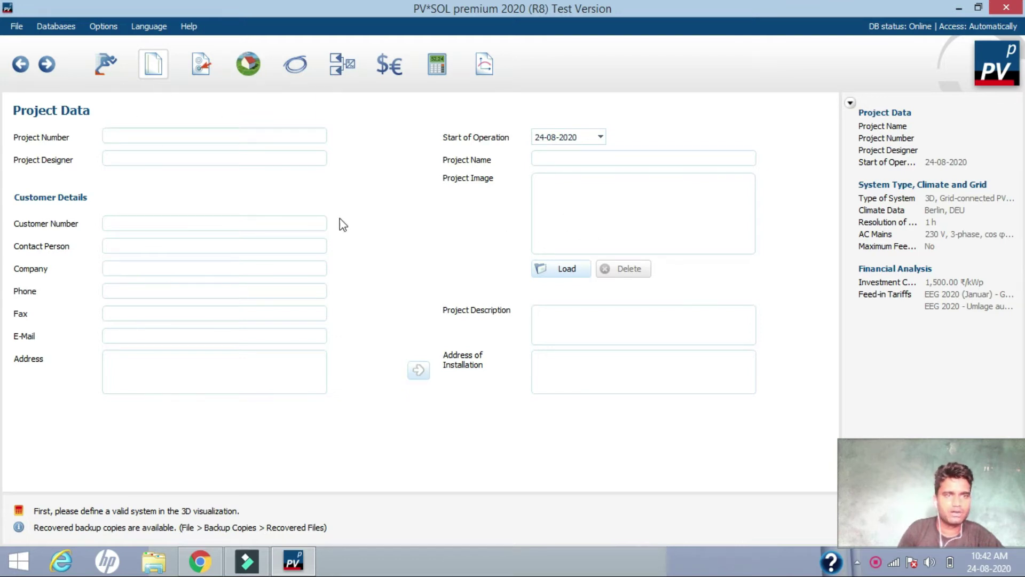
{"action": "left_click", "coordinate": [45, 70]}
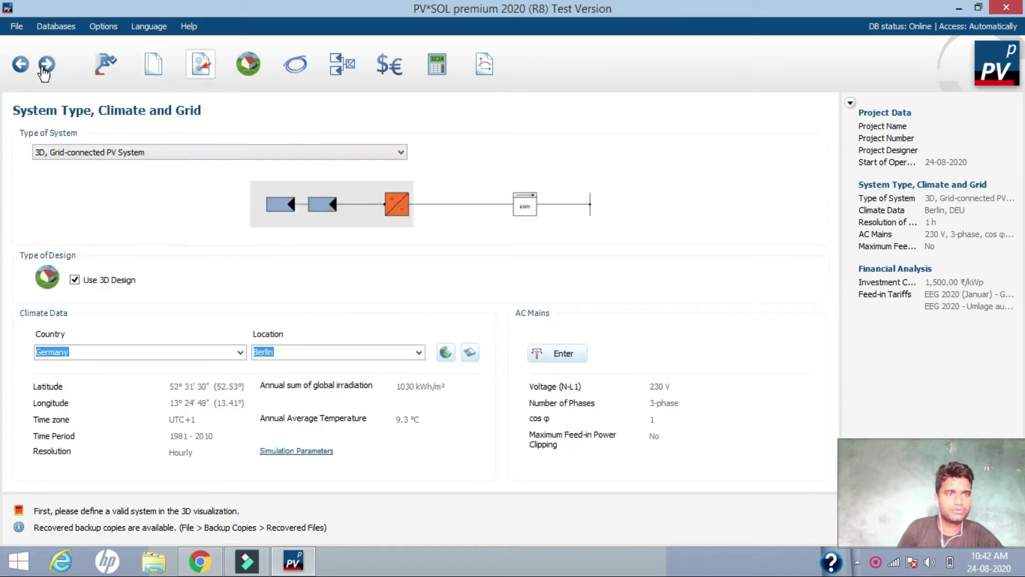
{"action": "left_click", "coordinate": [52, 72]}
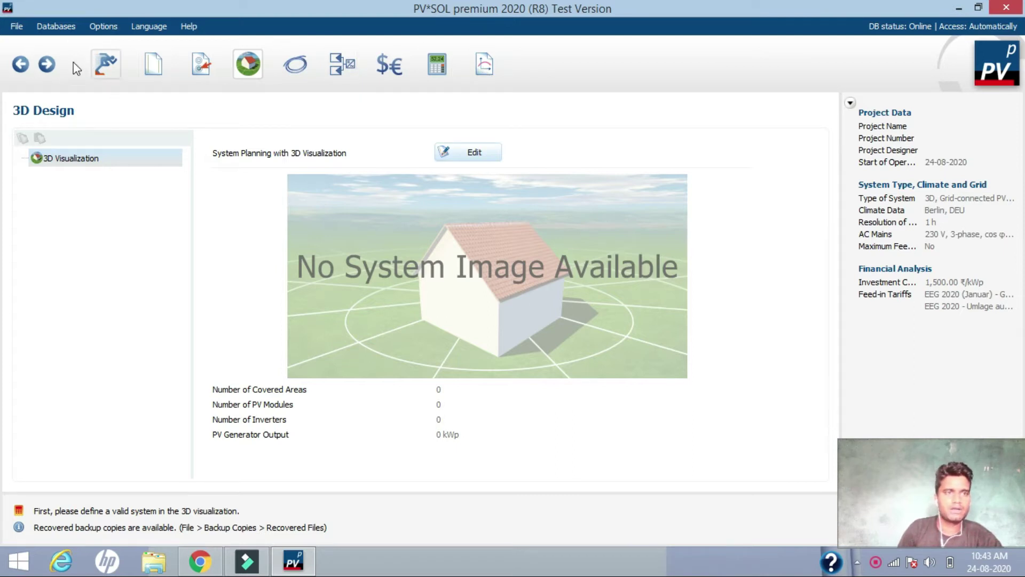
{"action": "left_click", "coordinate": [199, 66]}
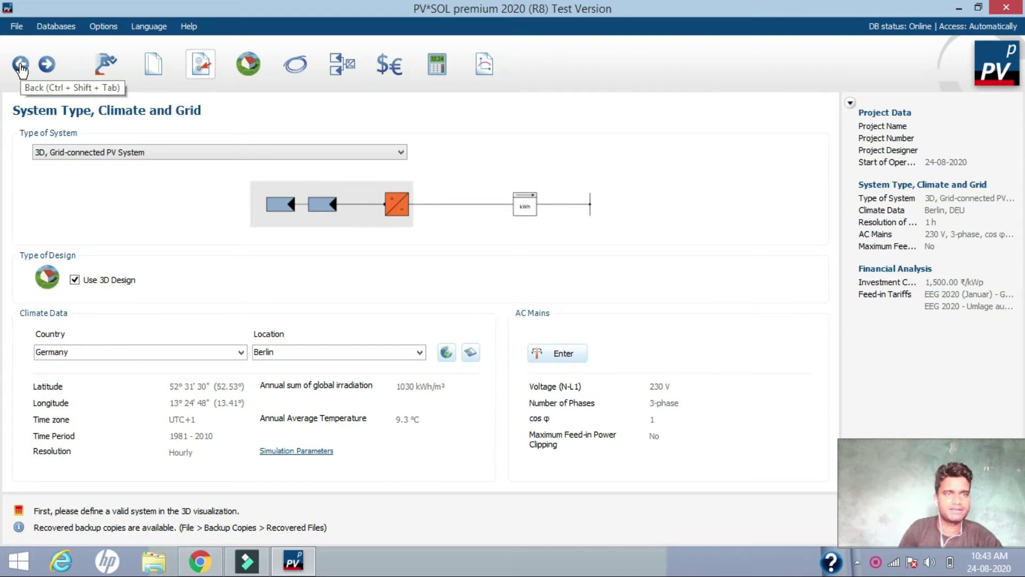
Return to the project data, set the project number to 01 and enter the project designer's name
{"action": "left_click", "coordinate": [21, 65]}
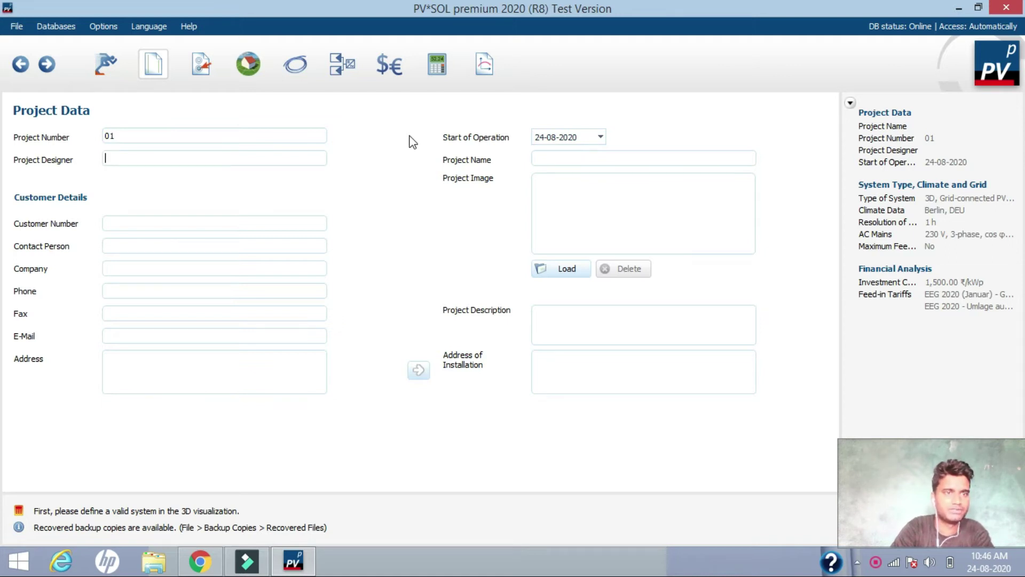
{"action": "type", "text": "Rajesh"}
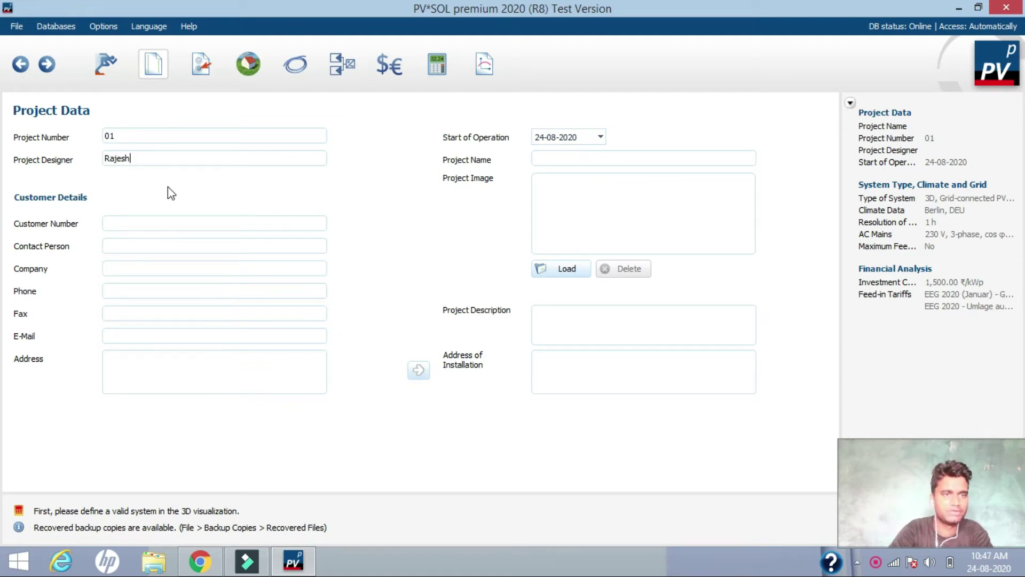
{"action": "left_click", "coordinate": [155, 156]}
{"action": "left_click", "coordinate": [150, 138]}
{"action": "left_click", "coordinate": [153, 196]}
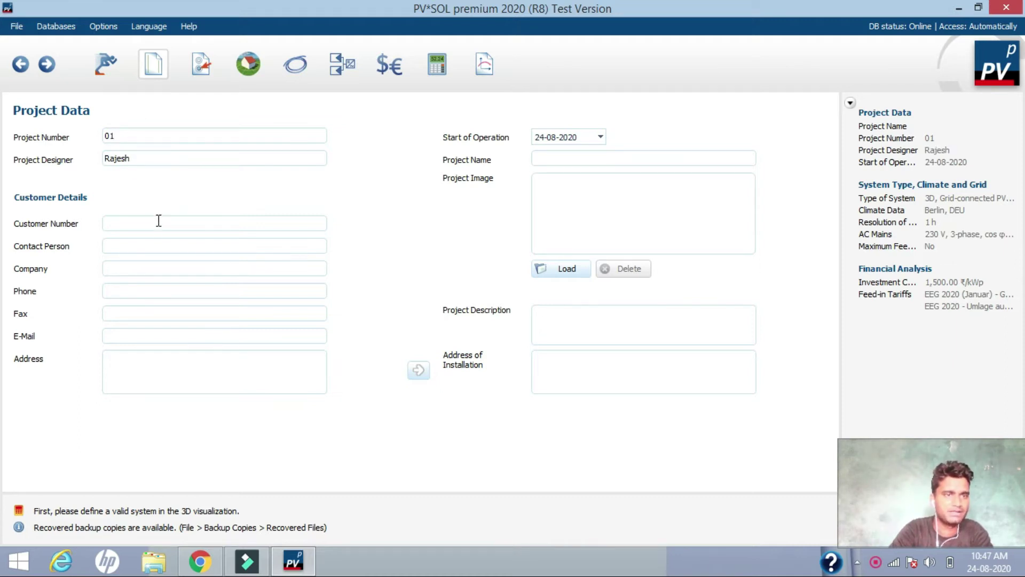
Fill in the customer number and the contact person in the customer details
{"action": "left_click", "coordinate": [159, 221]}
{"action": "type", "text": "xys"}
{"action": "left_click", "coordinate": [176, 244]}
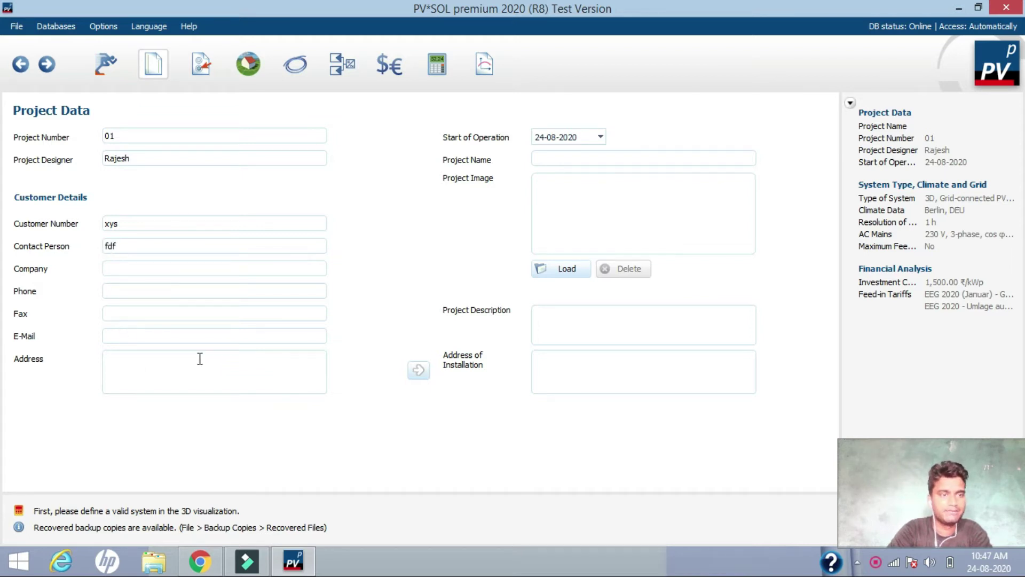
Set the project name to "solar" in the project data
{"action": "left_click", "coordinate": [600, 138]}
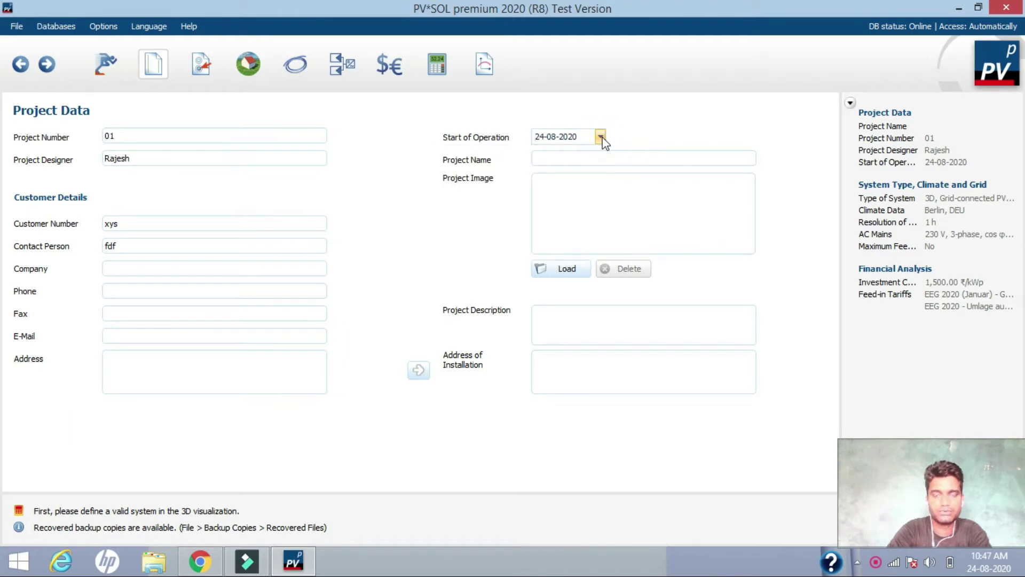
{"action": "left_click", "coordinate": [597, 154]}
{"action": "type", "text": "solar"}
{"action": "left_click", "coordinate": [595, 206]}
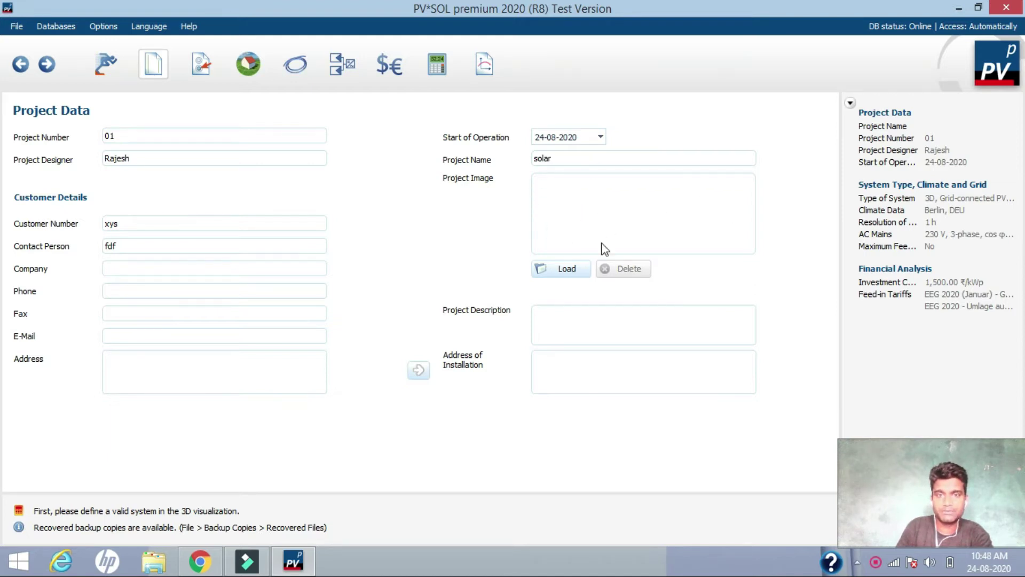
Complete the project data with the KB logo image, the description "solar" and the customer's address as the address of installation
{"action": "left_click", "coordinate": [565, 272]}
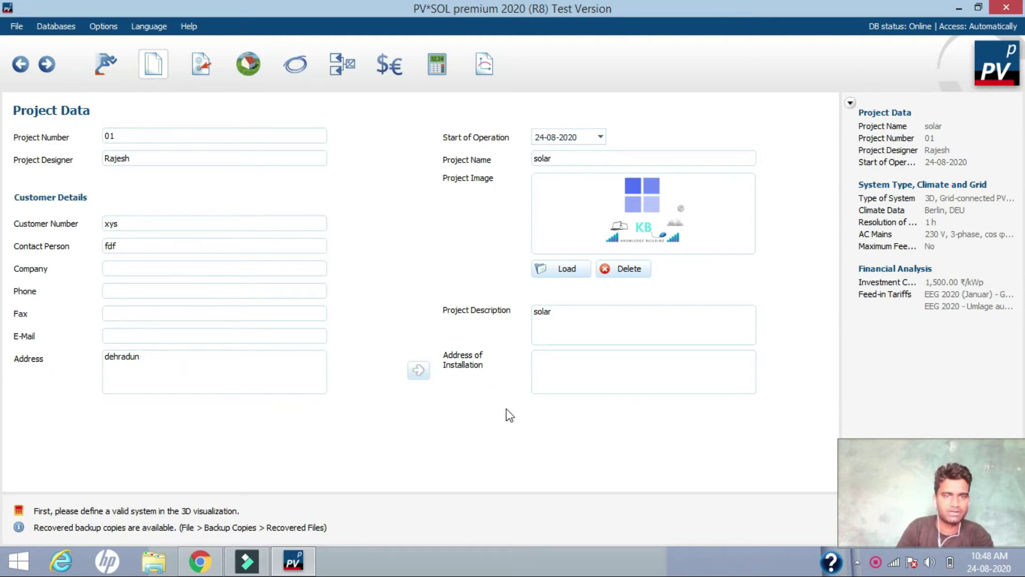
{"action": "left_click", "coordinate": [419, 370]}
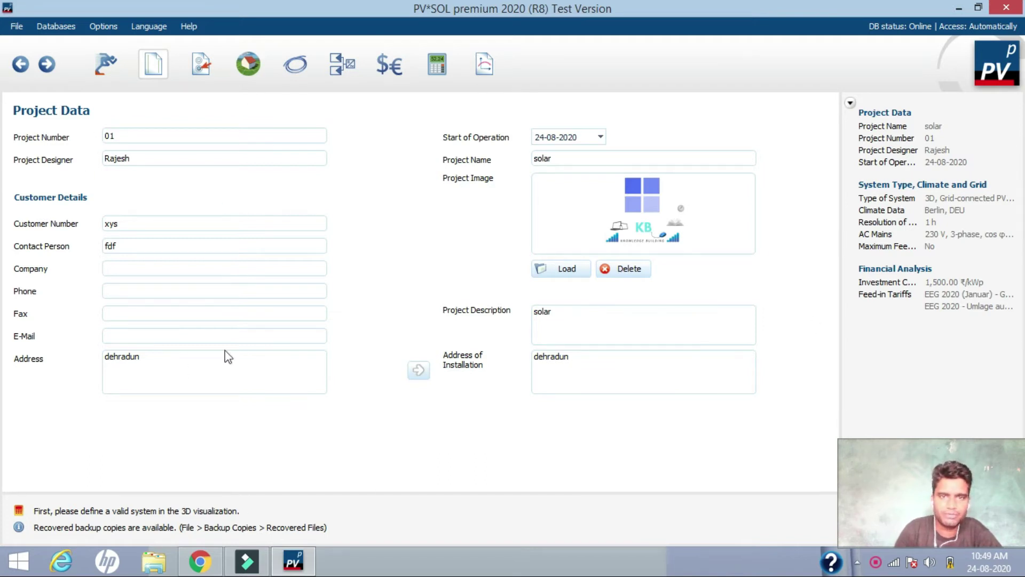
Go to System Type, Climate and Grid and select 3D, Grid-connected PV System as the type of system
{"action": "left_click", "coordinate": [48, 65]}
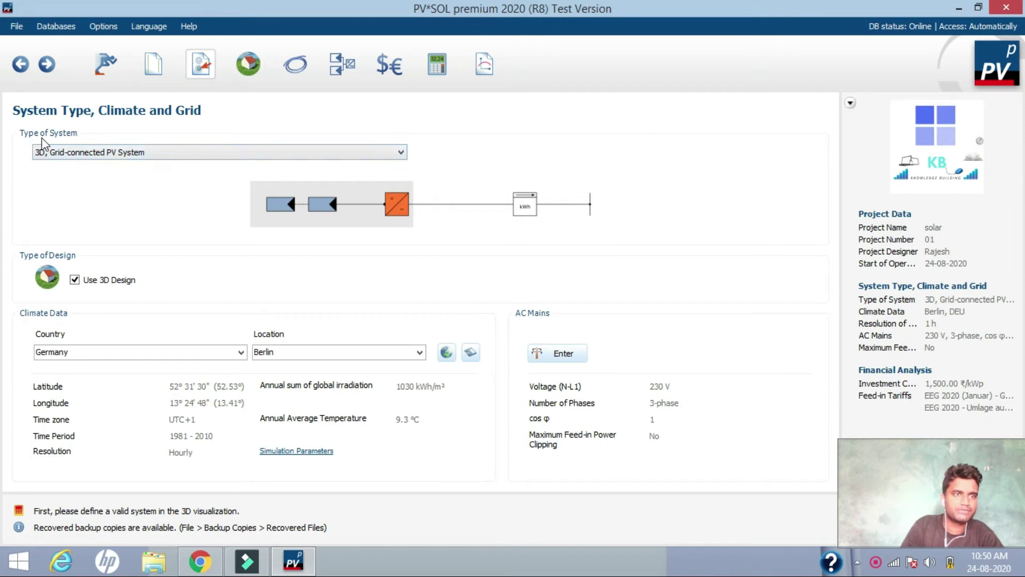
{"action": "left_click", "coordinate": [84, 154]}
{"action": "left_click", "coordinate": [83, 154]}
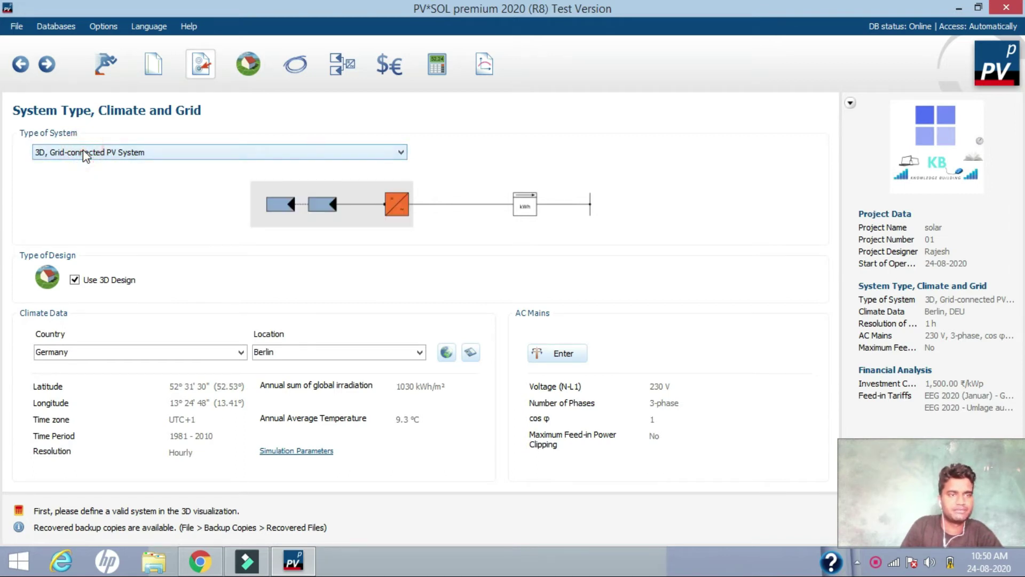
{"action": "left_click", "coordinate": [333, 158]}
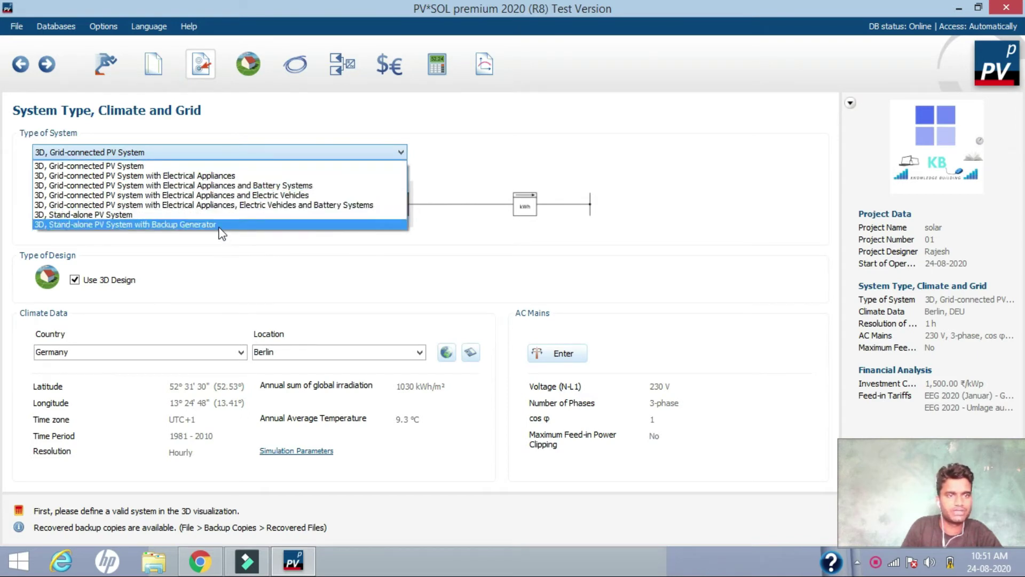
{"action": "left_click", "coordinate": [342, 166]}
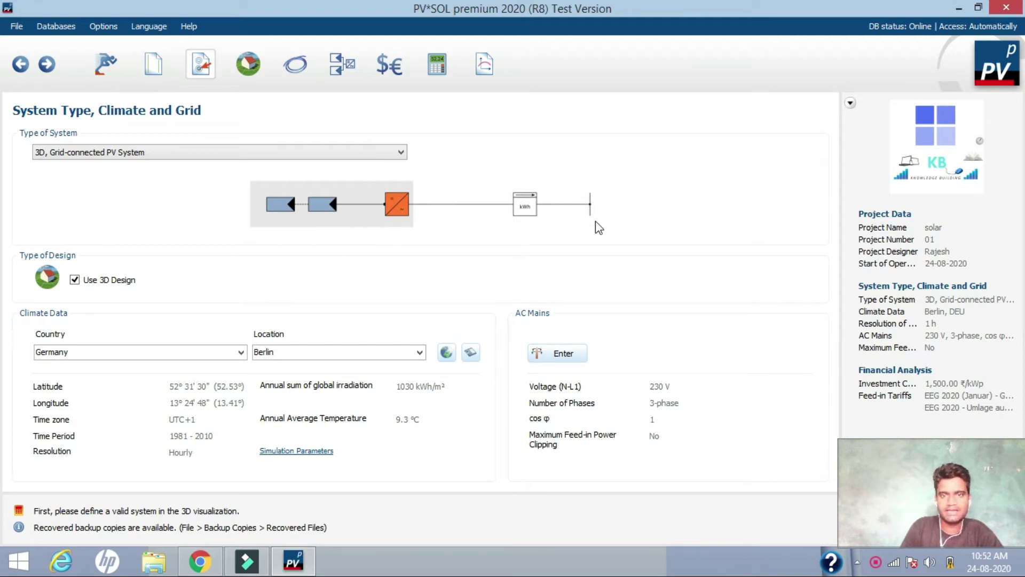
Try 3D, Grid-connected PV System with Electrical Appliances as the type of system
{"action": "left_click", "coordinate": [388, 153]}
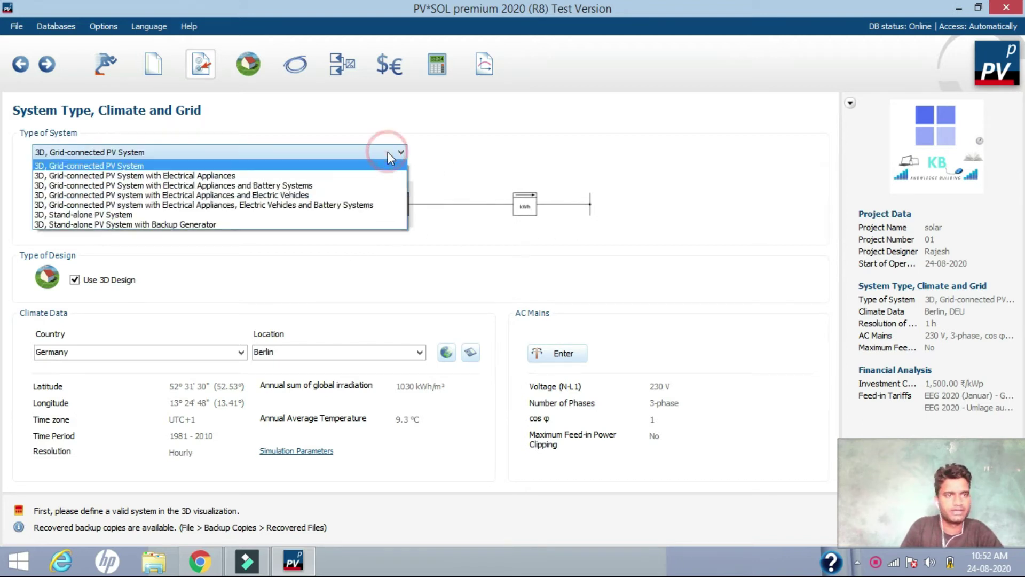
{"action": "left_click", "coordinate": [363, 177]}
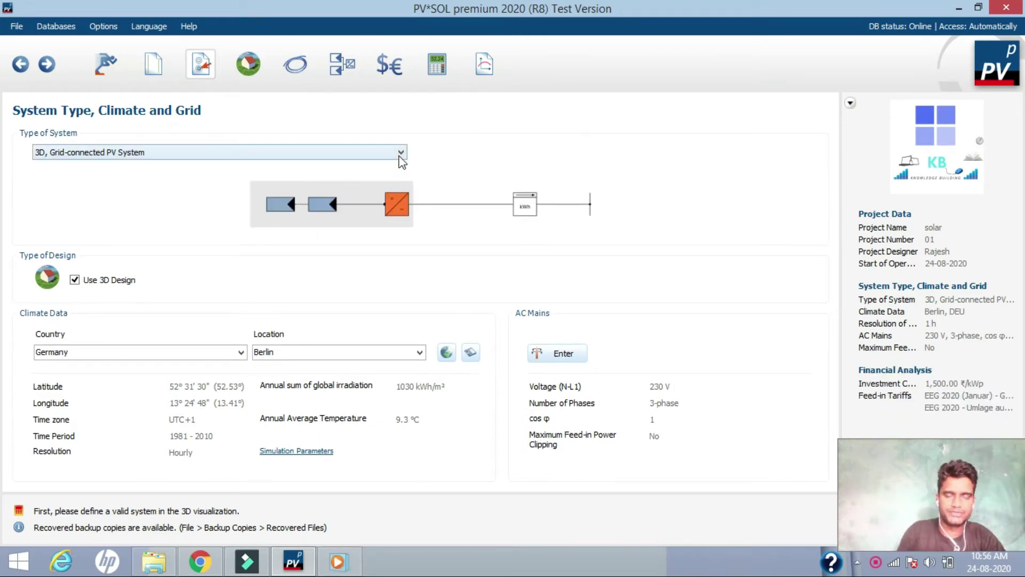
{"action": "left_click", "coordinate": [392, 153]}
{"action": "left_click", "coordinate": [392, 154]}
{"action": "left_click", "coordinate": [390, 154]}
{"action": "left_click", "coordinate": [392, 154]}
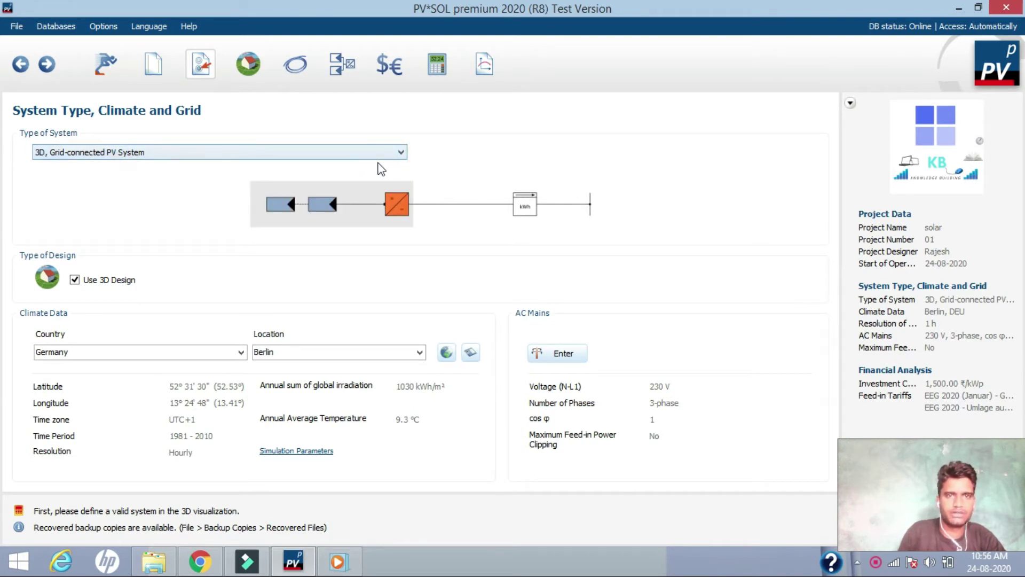
{"action": "left_click", "coordinate": [380, 154]}
{"action": "left_click", "coordinate": [380, 155]}
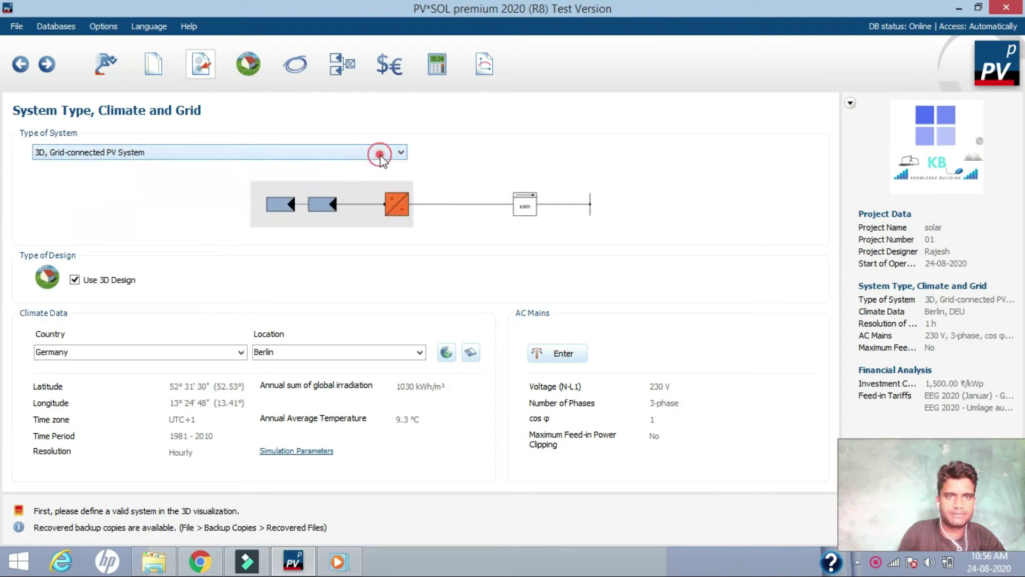
{"action": "left_click", "coordinate": [379, 155]}
{"action": "left_click", "coordinate": [380, 155]}
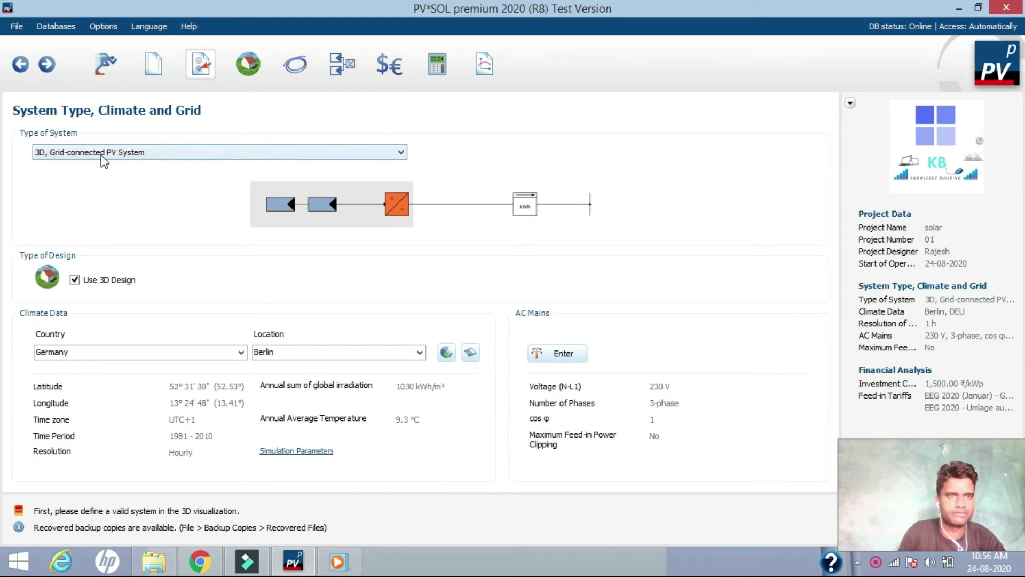
{"action": "left_click", "coordinate": [389, 154]}
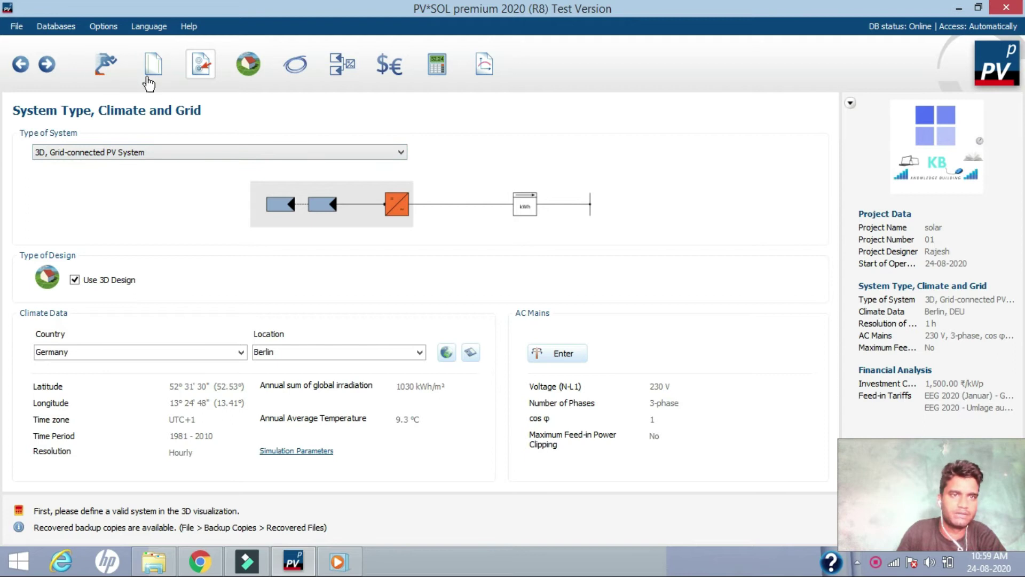
Try the grid-connected system types with electrical appliances and electric vehicles, first without and then with battery systems
{"action": "left_click", "coordinate": [389, 154]}
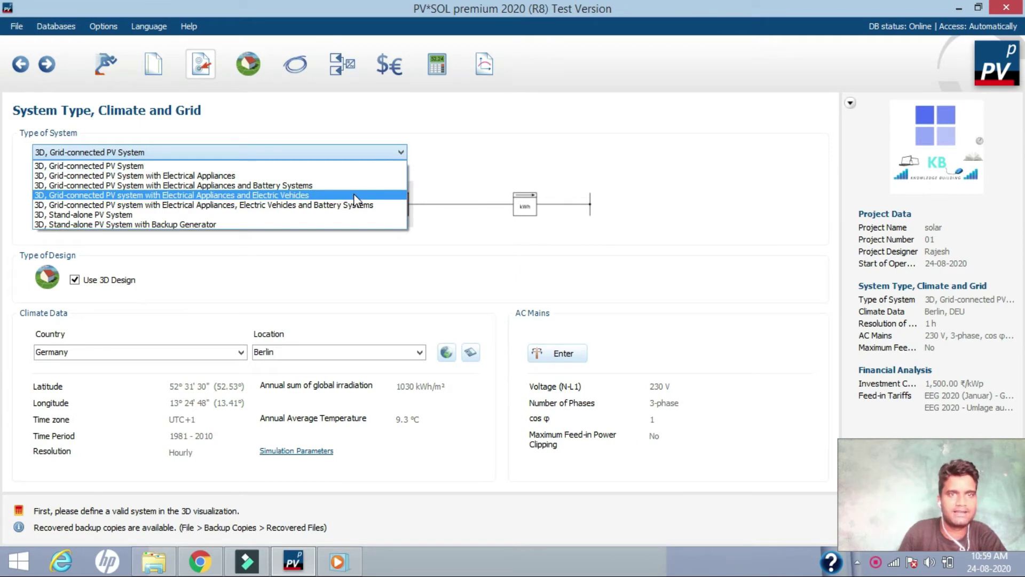
{"action": "left_click", "coordinate": [357, 195]}
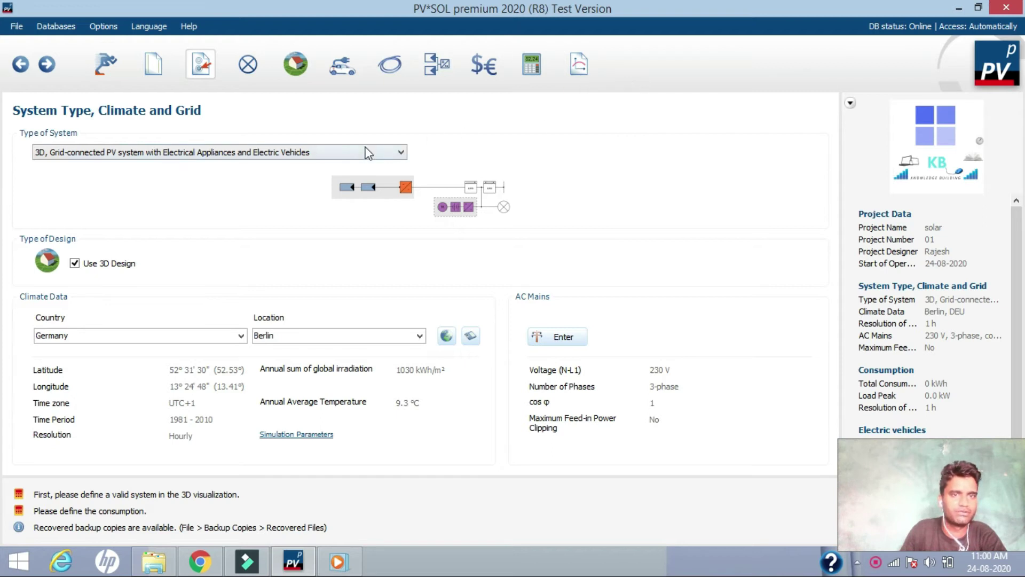
{"action": "scroll", "coordinate": [315, 153], "scroll_direction": "down", "scroll_amount": 1}
Set the type of system to 3D, Stand-alone PV System
{"action": "left_click", "coordinate": [316, 152]}
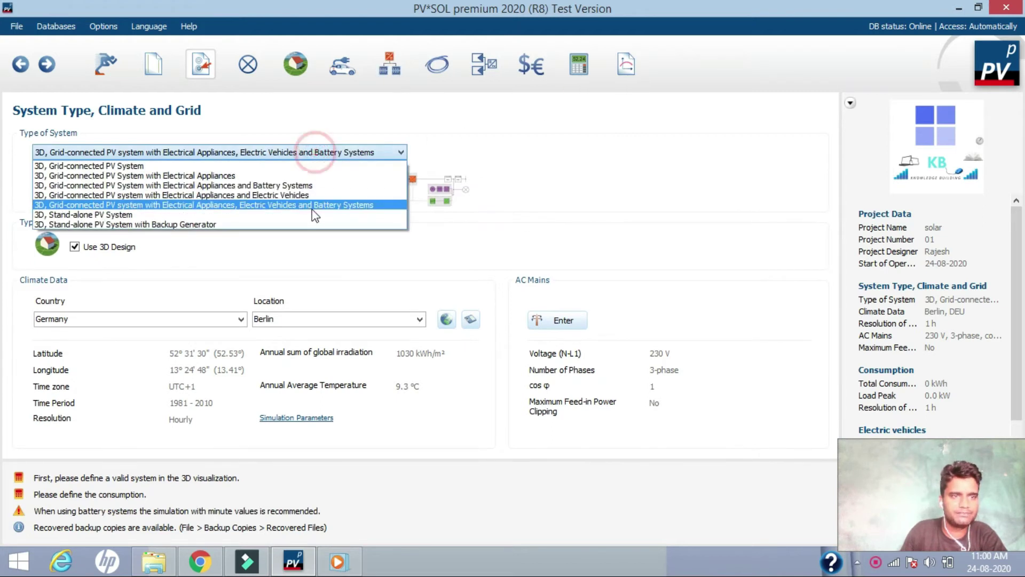
{"action": "left_click", "coordinate": [313, 216]}
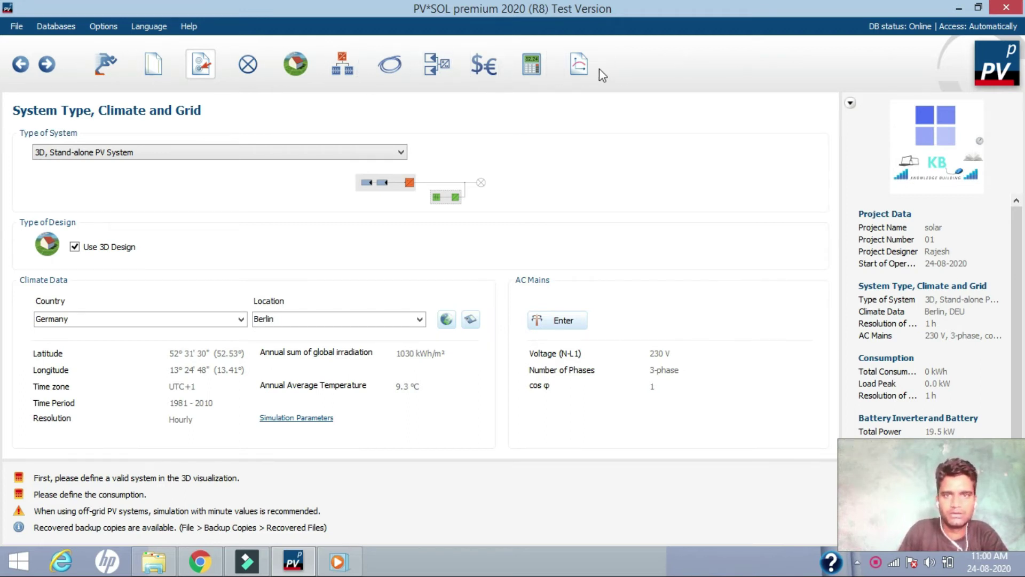
Set the type of system to 3D, Grid-connected PV System
{"action": "left_click", "coordinate": [289, 156]}
{"action": "left_click", "coordinate": [235, 172]}
{"action": "left_click", "coordinate": [271, 155]}
{"action": "left_click", "coordinate": [219, 162]}
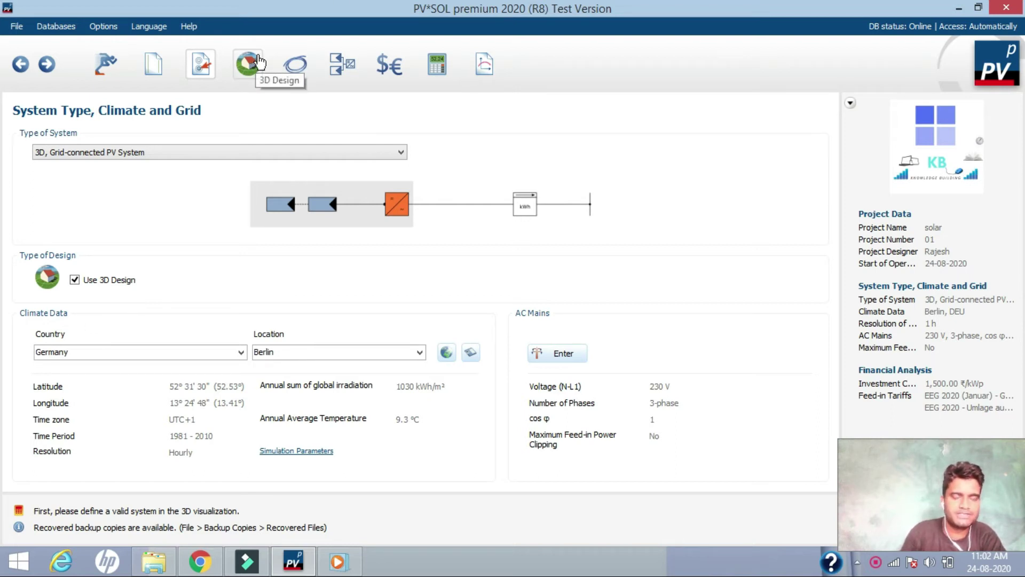
Try the grid-connected system without 3D design and turn Use 3D Design back on
{"action": "left_click", "coordinate": [75, 279]}
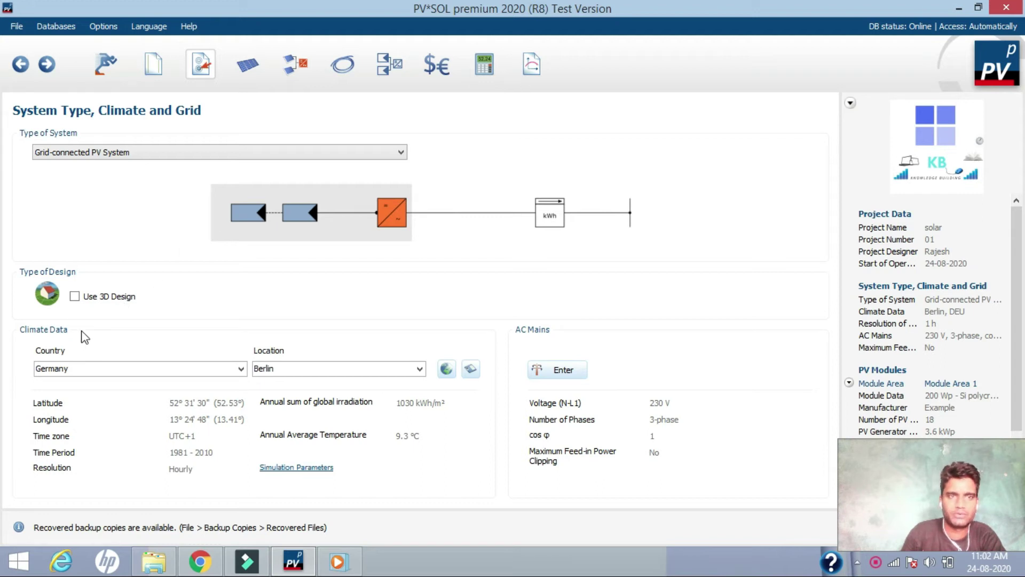
{"action": "left_click", "coordinate": [75, 295]}
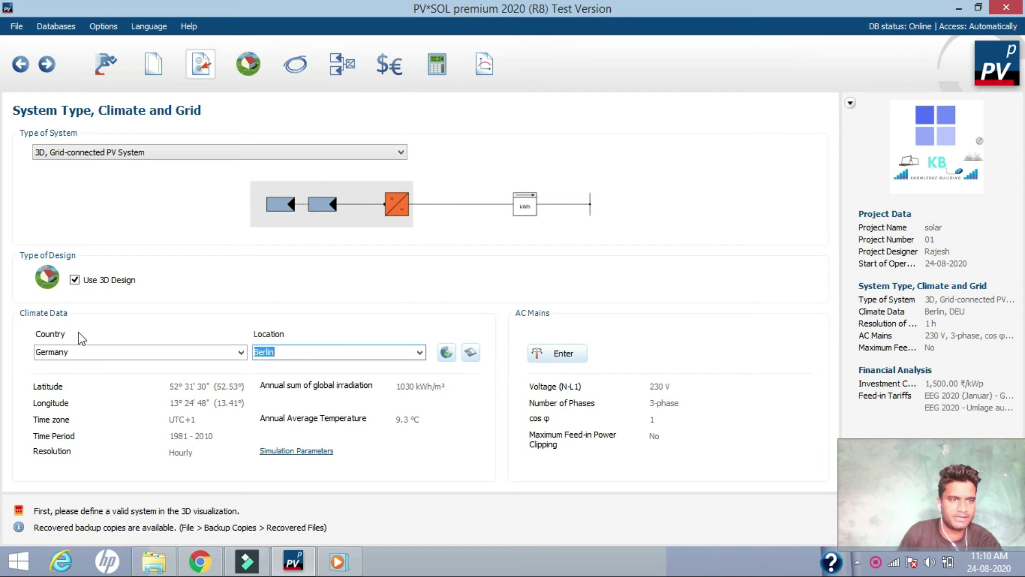
{"action": "left_click", "coordinate": [224, 310]}
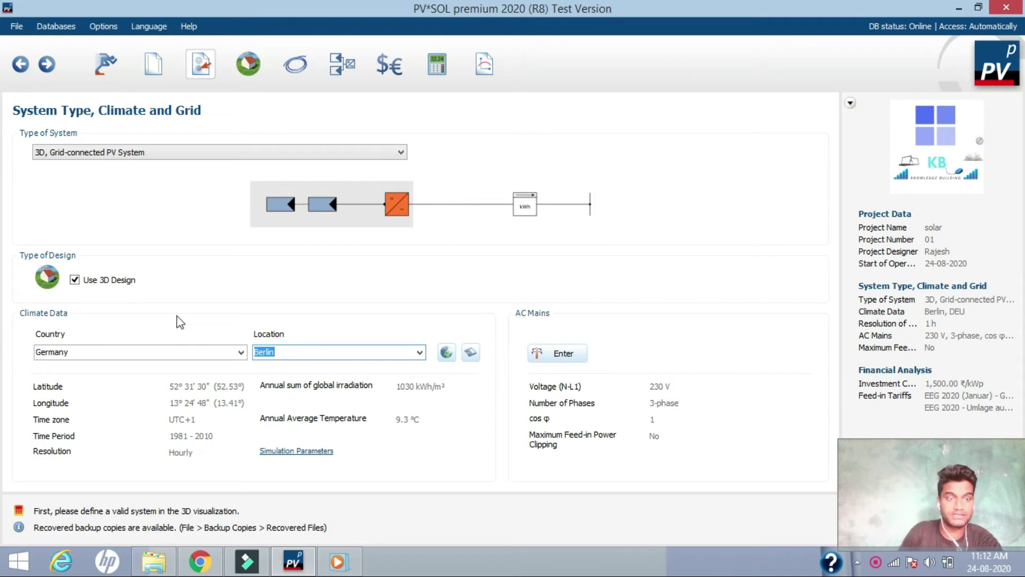
Set the climate data country to India and the location to DEHRADUN
{"action": "left_click", "coordinate": [44, 333]}
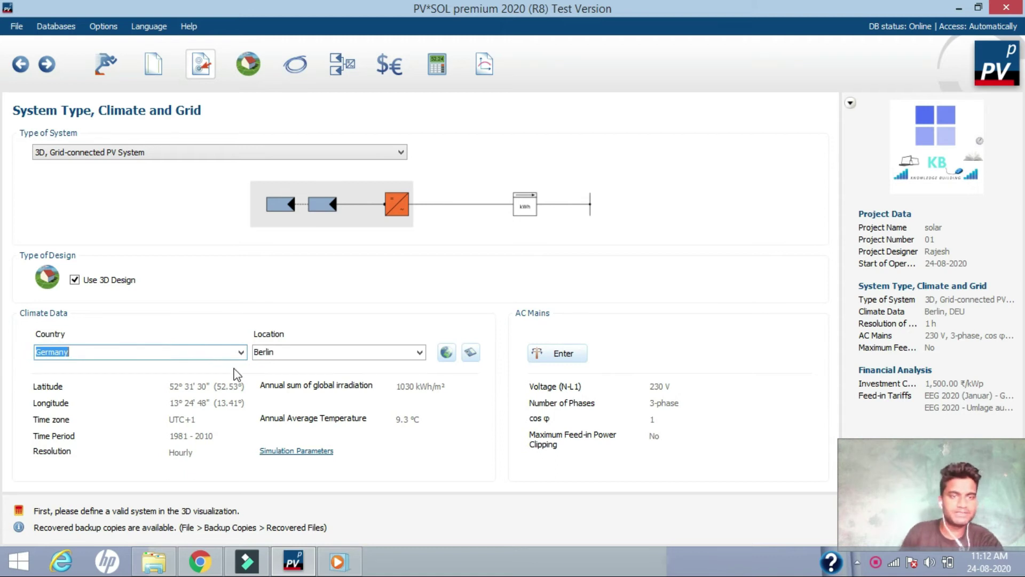
{"action": "type", "text": "India"}
{"action": "key", "text": "Return"}
{"action": "left_click", "coordinate": [570, 348]}
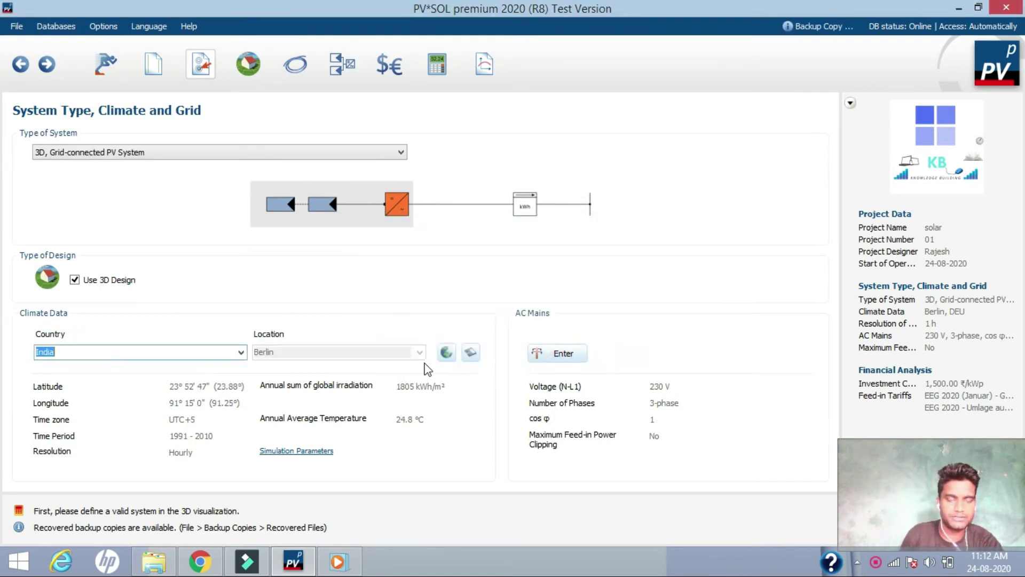
{"action": "left_click", "coordinate": [419, 335]}
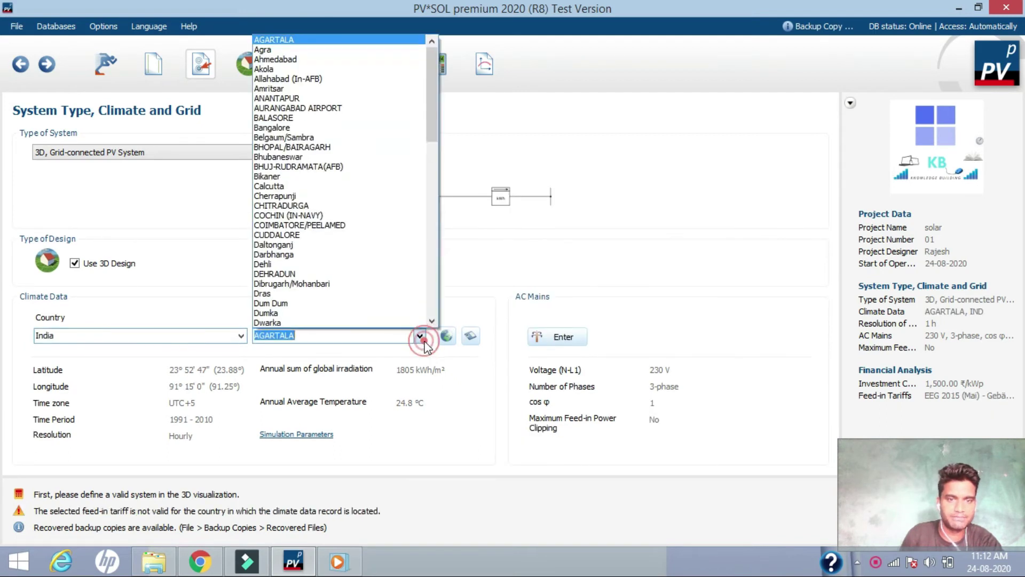
{"action": "left_click_drag", "start_coordinate": [430, 124], "coordinate": [431, 130]}
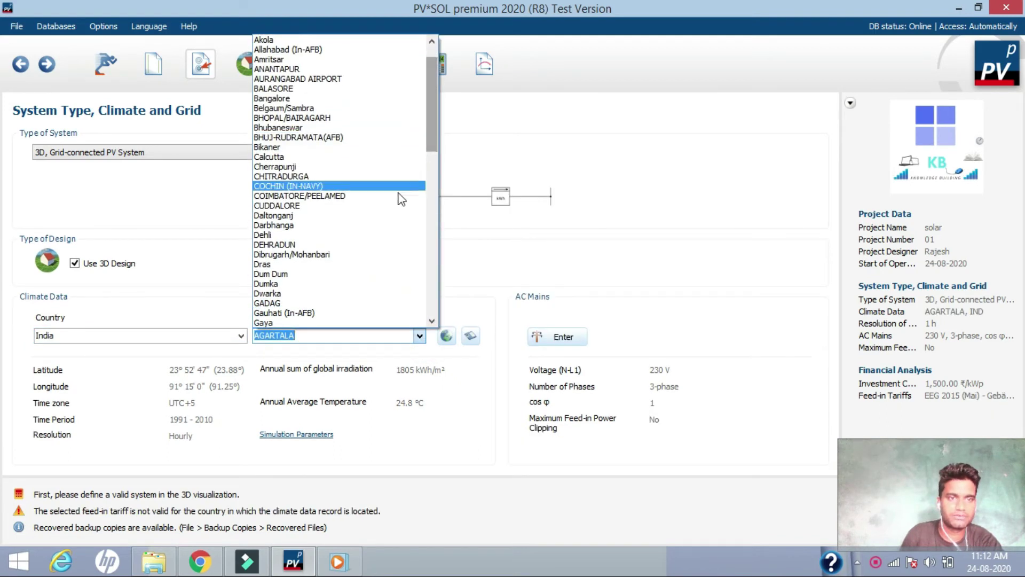
{"action": "left_click", "coordinate": [357, 245]}
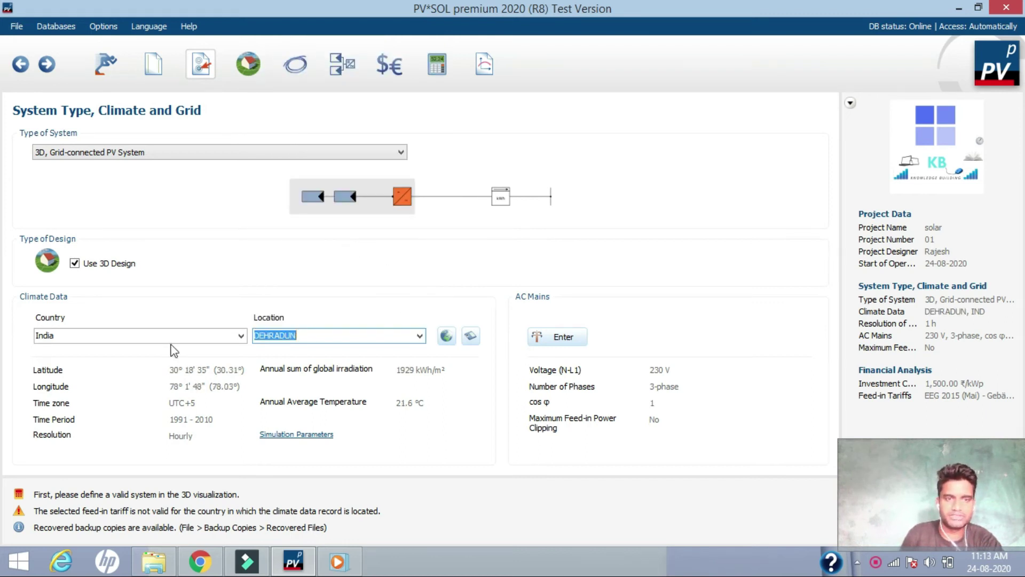
Look through the available Indian climate locations and pick DEHRADUN again
{"action": "left_click", "coordinate": [420, 335]}
{"action": "scroll", "coordinate": [411, 302], "scroll_direction": "down", "scroll_amount": 10}
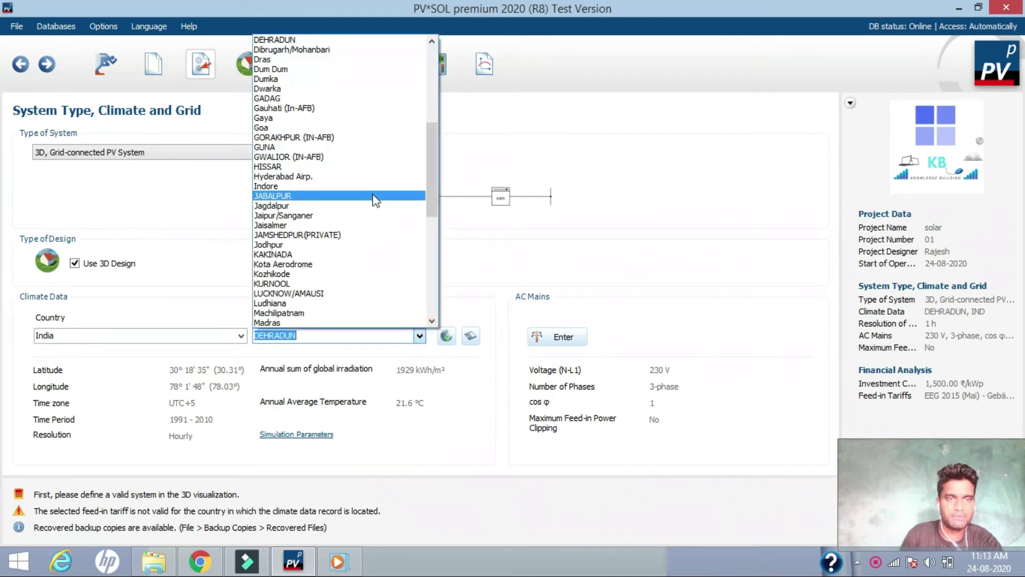
{"action": "scroll", "coordinate": [432, 190], "scroll_direction": "up", "scroll_amount": 12}
{"action": "scroll", "coordinate": [430, 104], "scroll_direction": "up", "scroll_amount": 9}
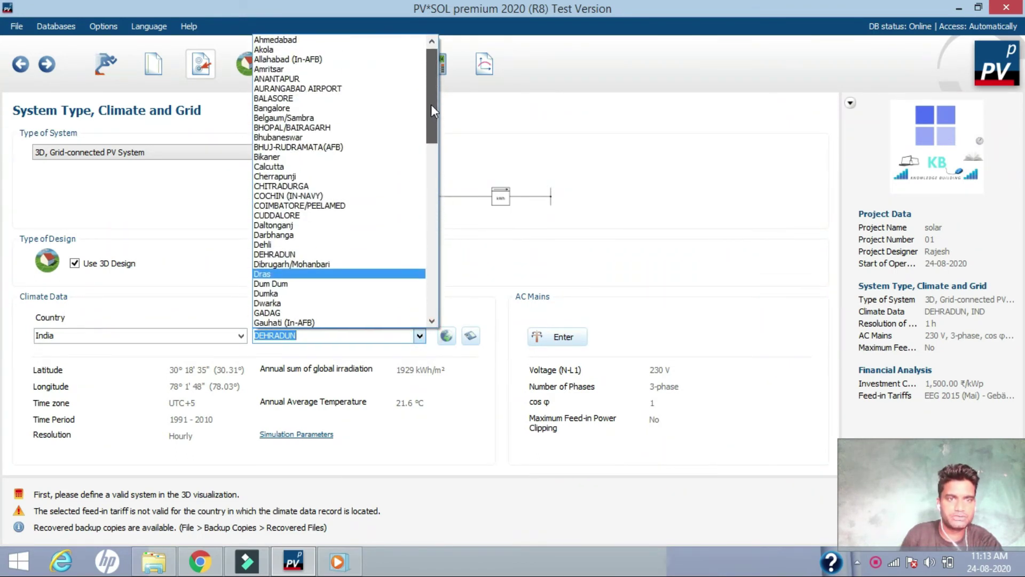
{"action": "scroll", "coordinate": [340, 171], "scroll_direction": "down", "scroll_amount": 4}
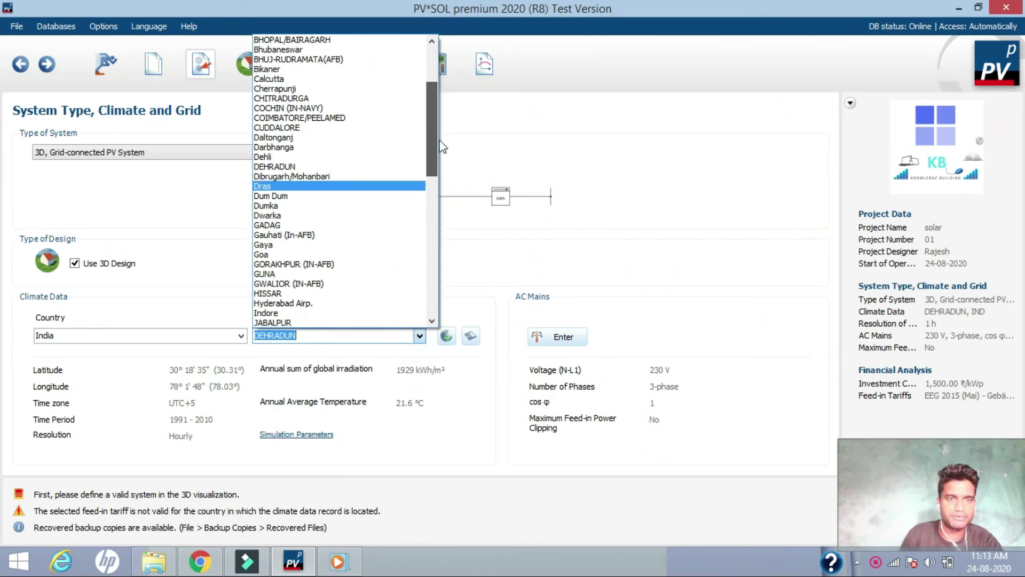
{"action": "left_click", "coordinate": [341, 167]}
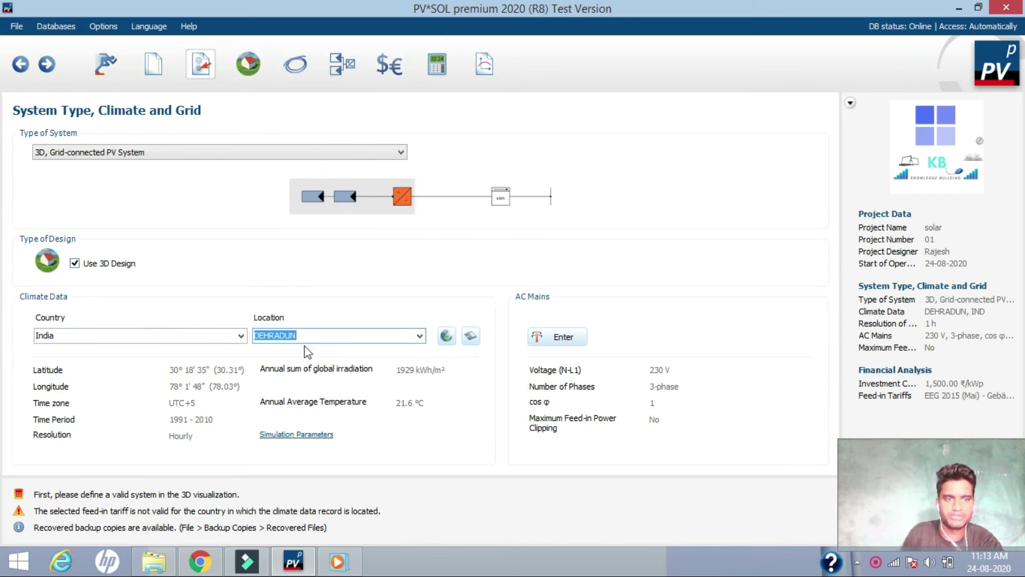
Open the MeteoSyn climate data selection and review its location list and its import and database options
{"action": "left_click", "coordinate": [445, 337]}
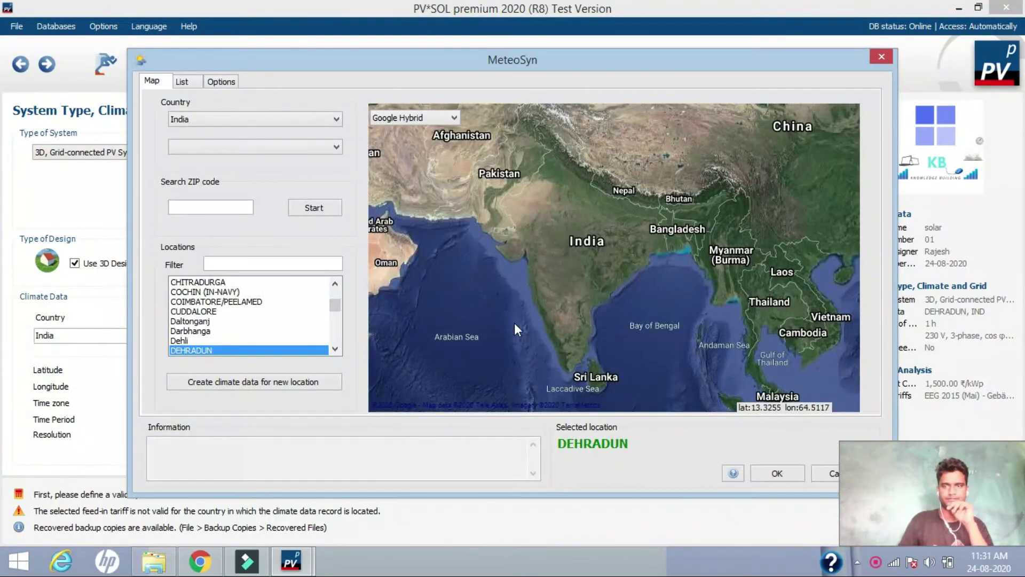
{"action": "left_click_drag", "start_coordinate": [519, 56], "coordinate": [429, 12]}
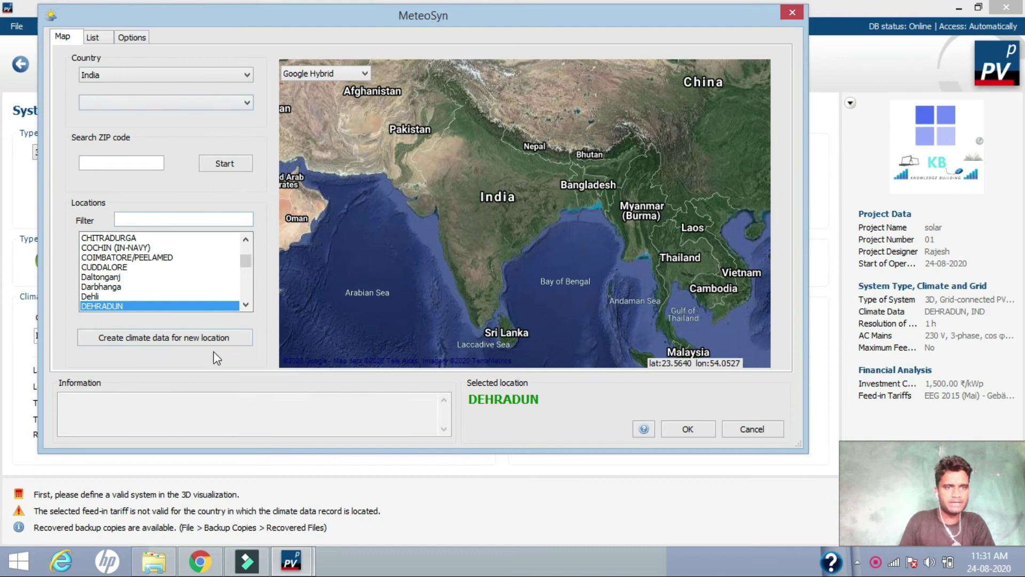
{"action": "mouse_move", "coordinate": [243, 259]}
{"action": "left_mouse_down"}
{"action": "mouse_move", "coordinate": [245, 272]}
{"action": "mouse_move", "coordinate": [245, 241]}
{"action": "left_mouse_up"}
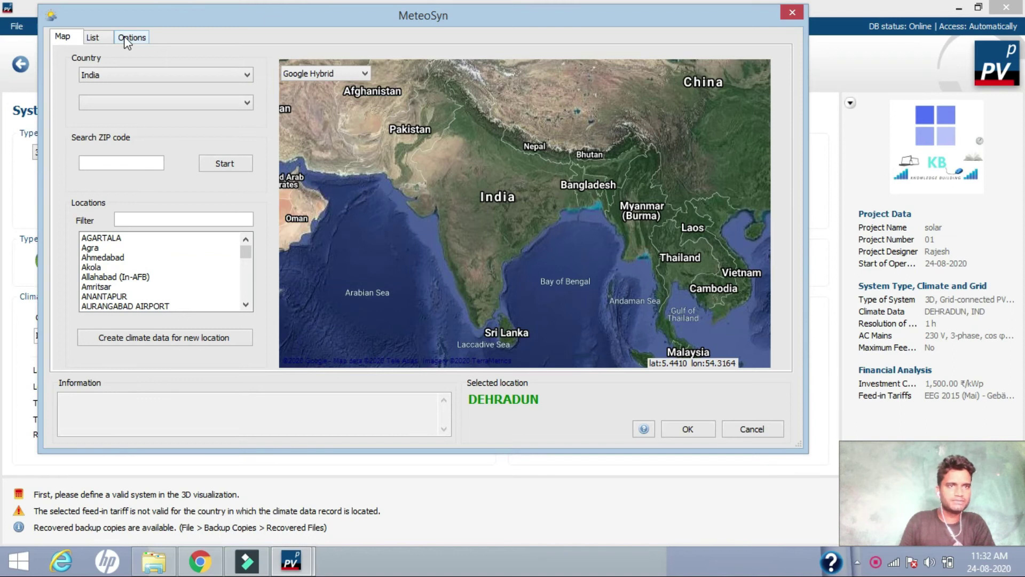
{"action": "left_click", "coordinate": [139, 37]}
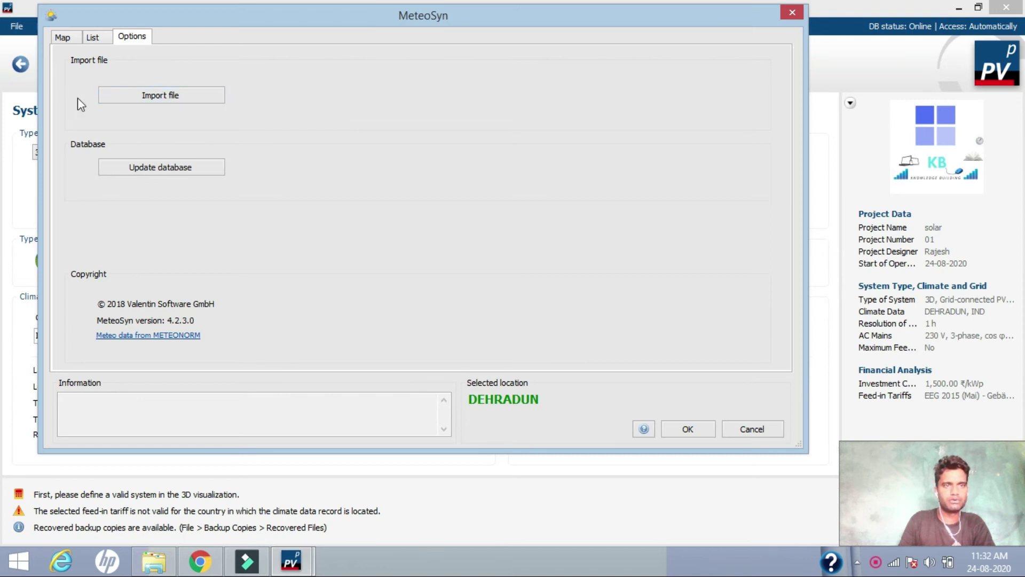
{"action": "left_click", "coordinate": [65, 42]}
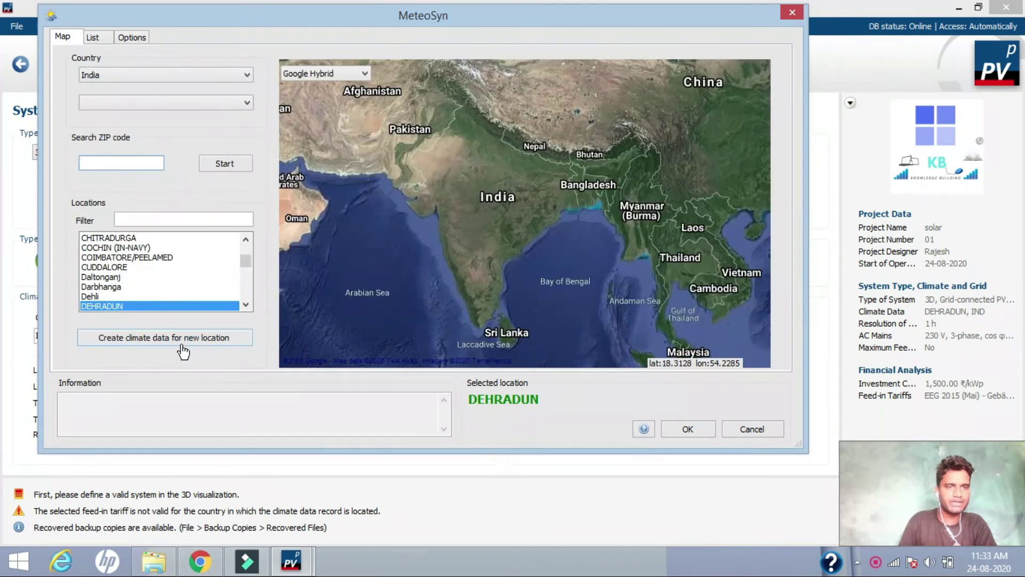
Start creating climate data for a new location, keeping India as the country
{"action": "left_click", "coordinate": [174, 347]}
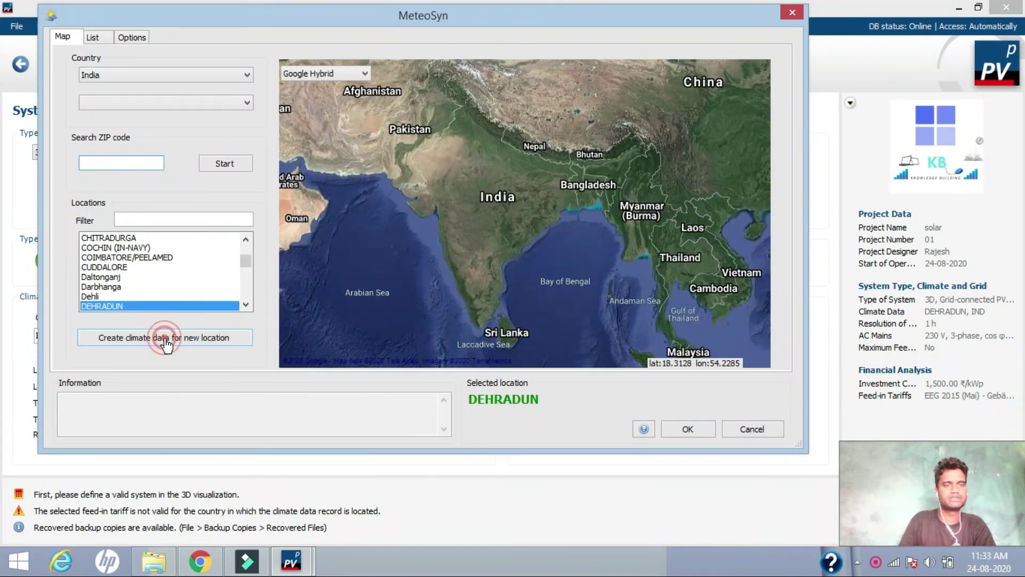
{"action": "left_click_drag", "start_coordinate": [454, 71], "coordinate": [448, 20]}
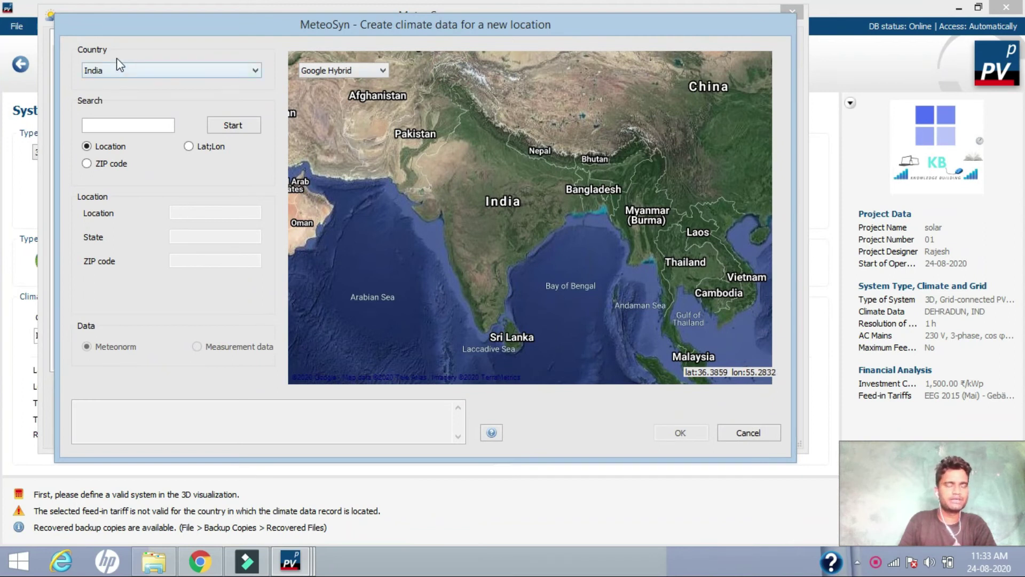
{"action": "left_click", "coordinate": [128, 71]}
{"action": "left_click", "coordinate": [130, 71]}
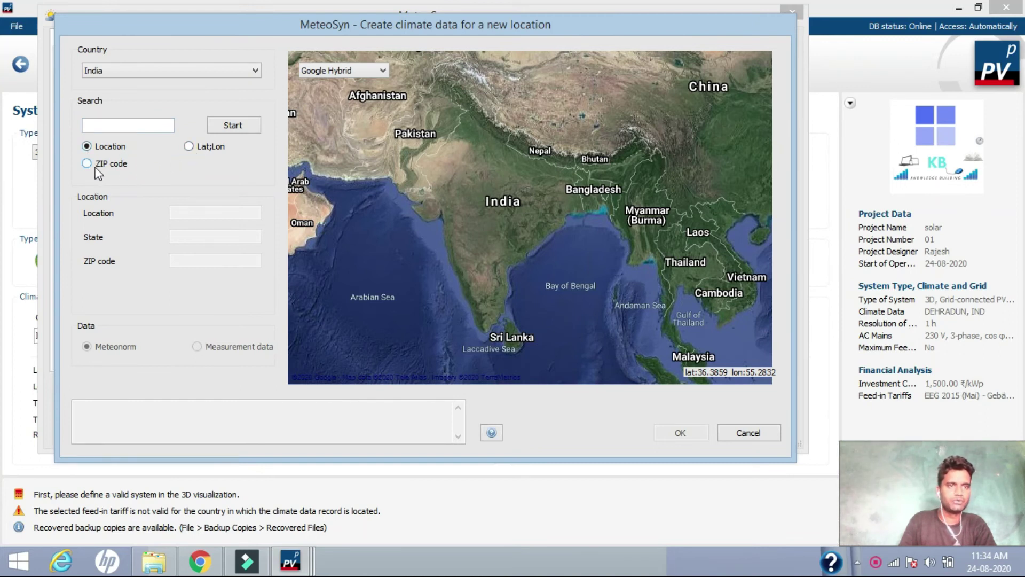
Clear the coordinates from the search and search the map for the location dehradun
{"action": "type", "text": "52.5084; 13.4321"}
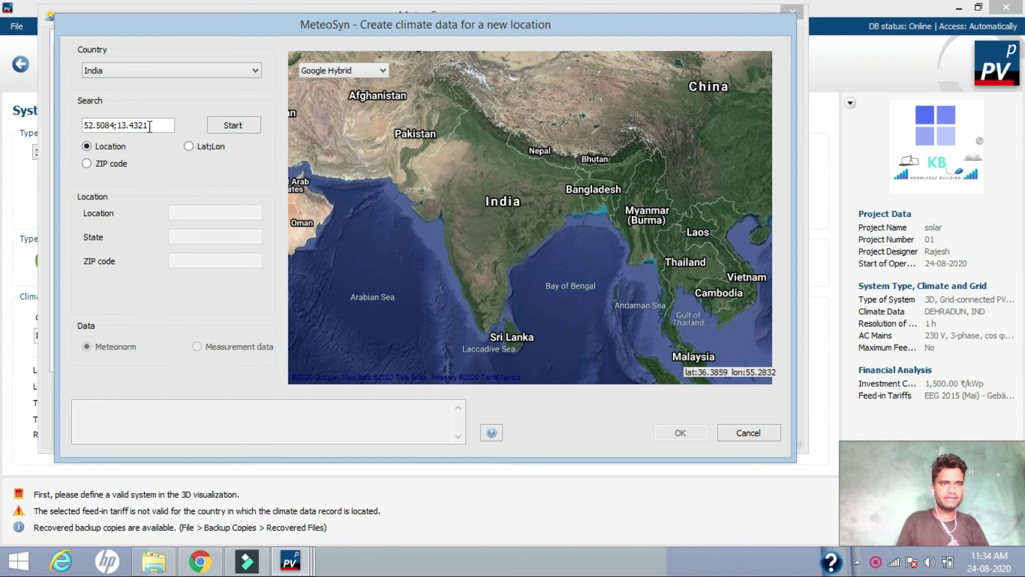
{"action": "double_click", "coordinate": [149, 127]}
{"action": "key", "text": "BackSpace"}
{"action": "left_click", "coordinate": [100, 128]}
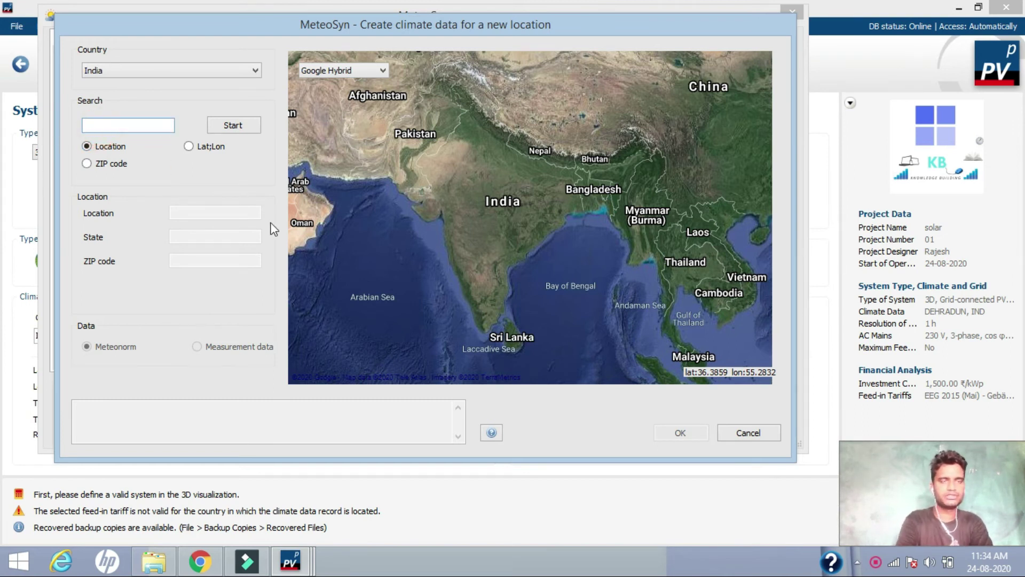
{"action": "type", "text": "dehradun"}
{"action": "left_click", "coordinate": [238, 126]}
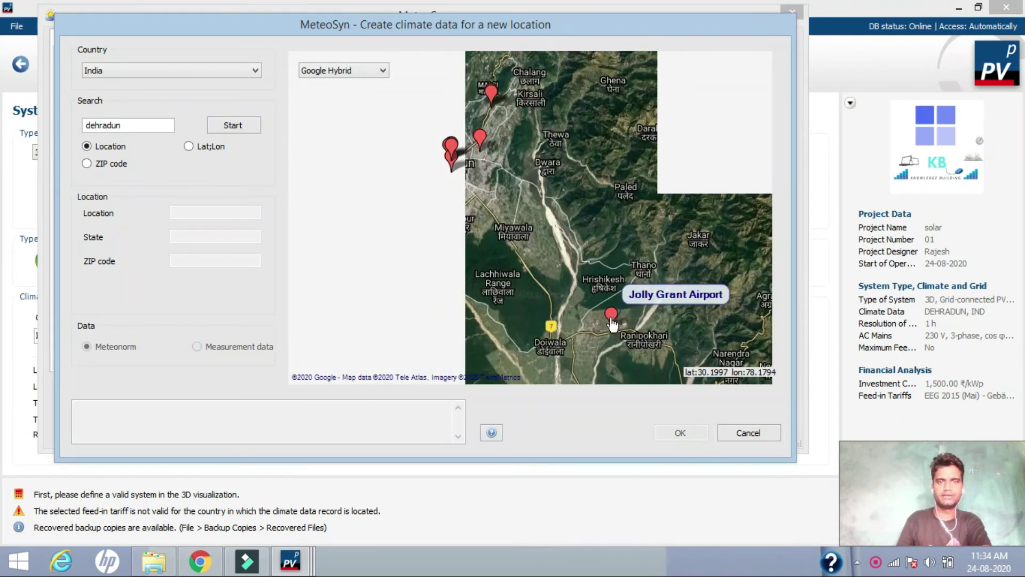
Try the Lat;Lon search mode and clear its preset coordinates
{"action": "left_click", "coordinate": [189, 146]}
{"action": "left_click_drag", "start_coordinate": [148, 125], "coordinate": [84, 125]}
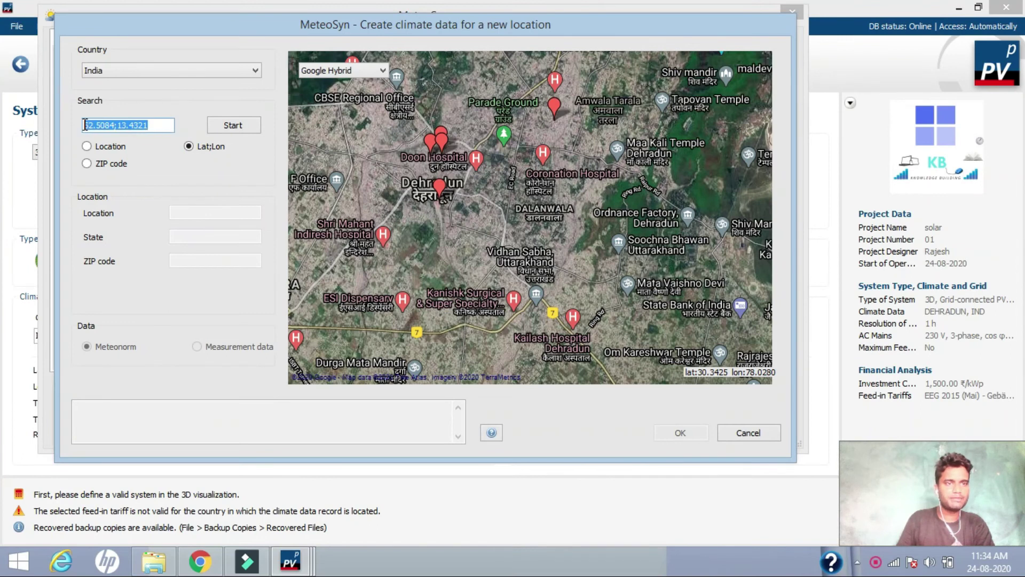
{"action": "key", "text": "BackSpace"}
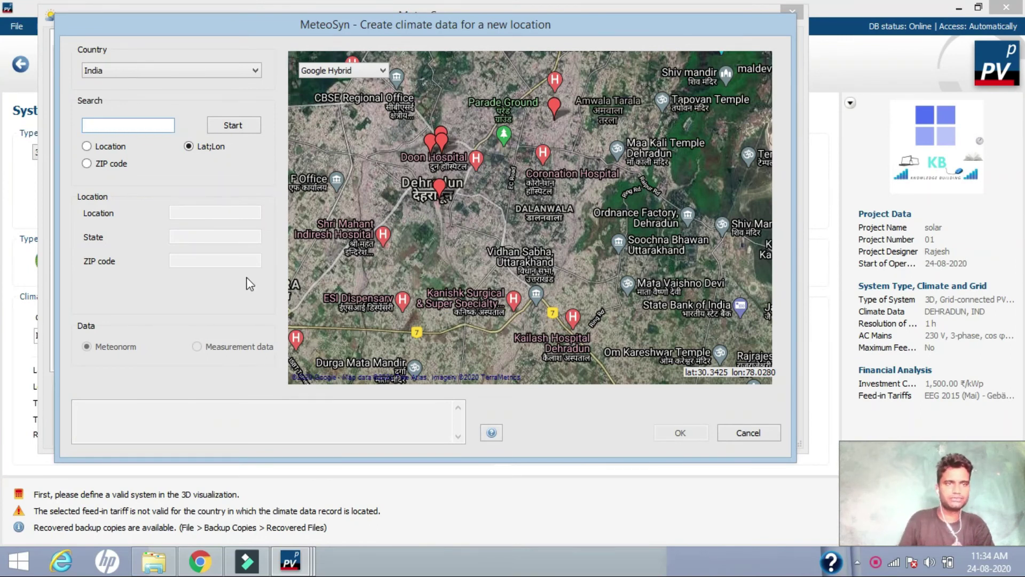
{"action": "left_click", "coordinate": [197, 186]}
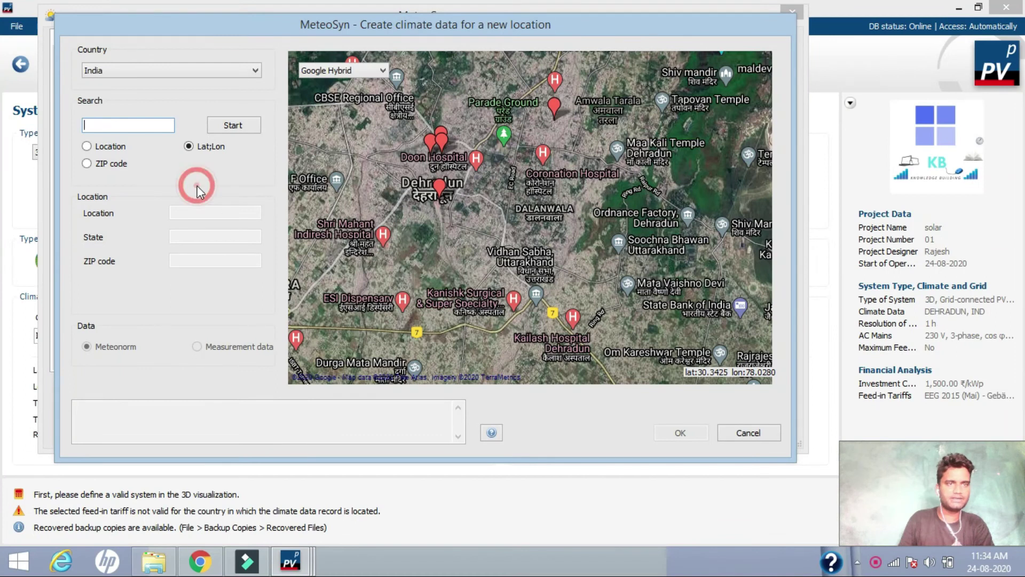
Search the map by ZIP code for 248007
{"action": "left_click", "coordinate": [85, 164]}
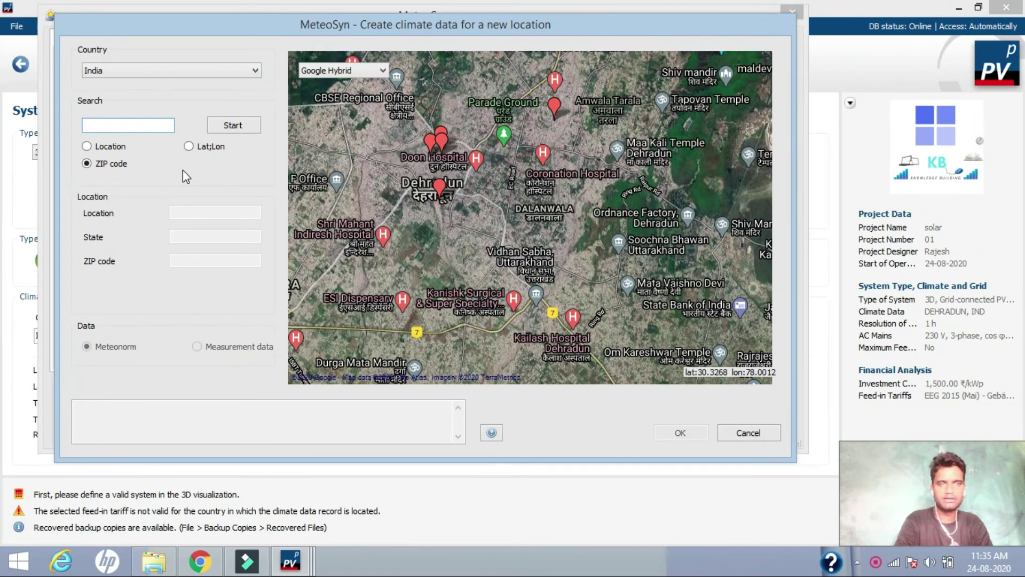
{"action": "type", "text": "24800"}
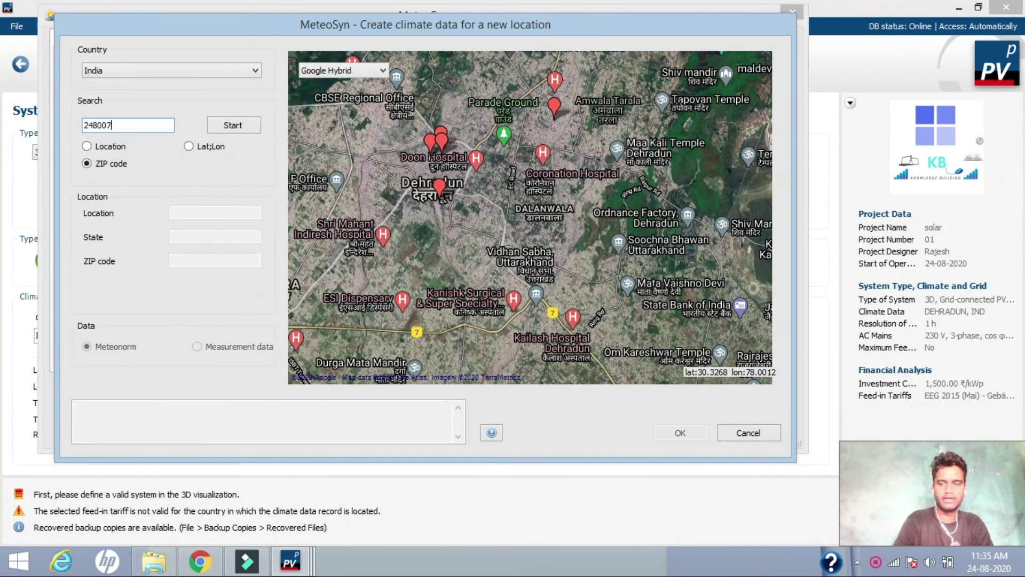
{"action": "type", "text": "7"}
{"action": "left_click", "coordinate": [238, 126]}
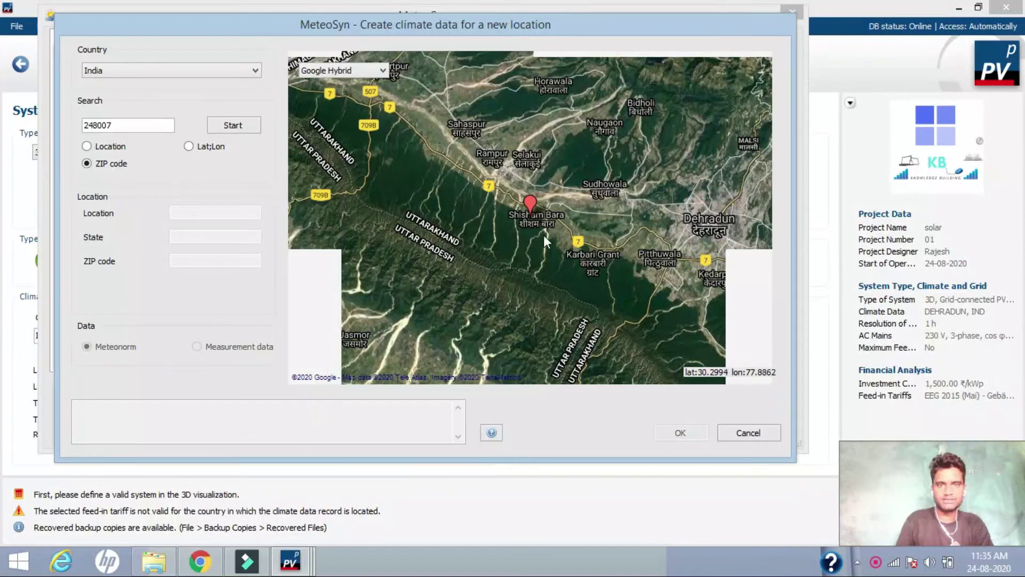
Place the new location at Sela Kui on the map and enter uttarakhand as the state and 248007 as the ZIP code
{"action": "scroll", "coordinate": [532, 220], "scroll_direction": "up", "scroll_amount": 6}
{"action": "scroll", "coordinate": [531, 218], "scroll_direction": "down", "scroll_amount": 2}
{"action": "left_click_drag", "start_coordinate": [502, 174], "coordinate": [417, 227]}
{"action": "left_click_drag", "start_coordinate": [567, 225], "coordinate": [475, 223]}
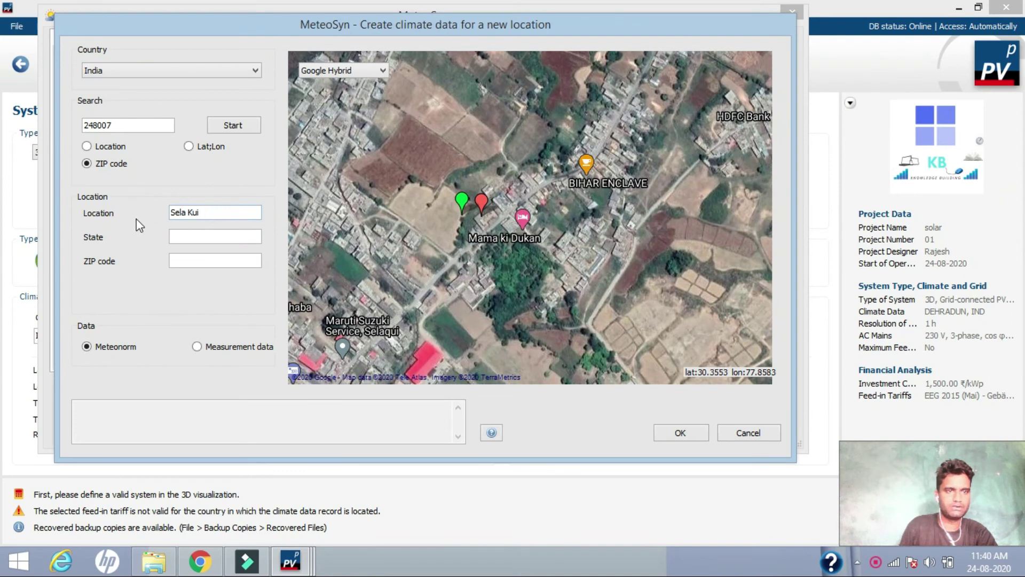
{"action": "left_click", "coordinate": [213, 214]}
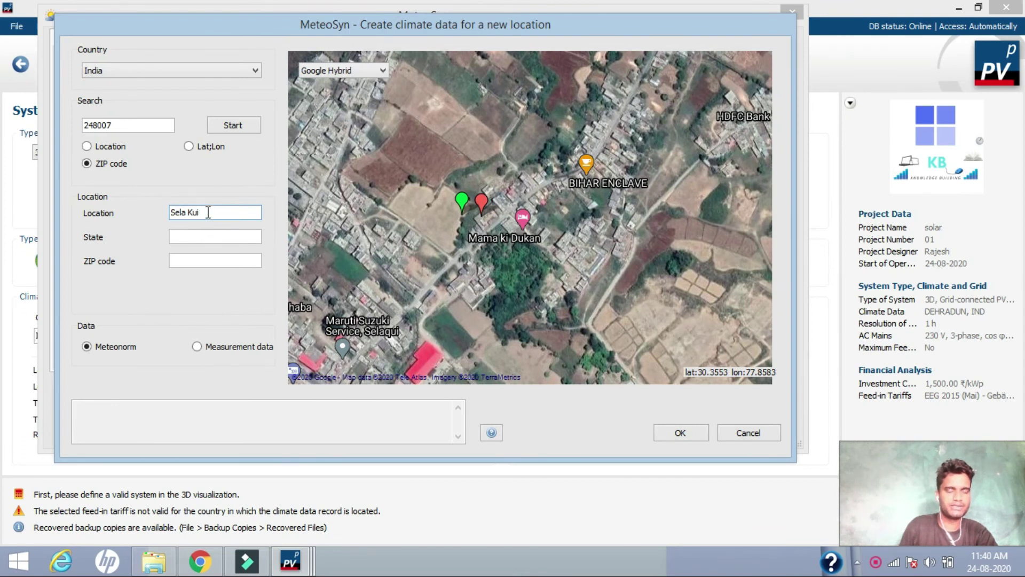
{"action": "left_click", "coordinate": [201, 236]}
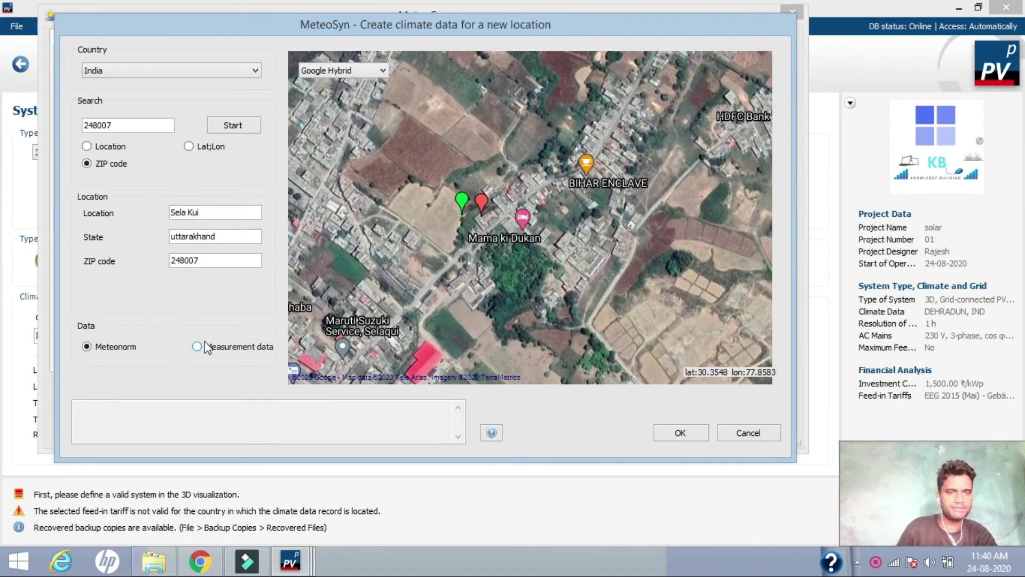
Try Measurement data as the climate data source and return to Meteonorm
{"action": "left_click", "coordinate": [205, 345]}
{"action": "left_click", "coordinate": [86, 346]}
{"action": "left_click", "coordinate": [207, 347]}
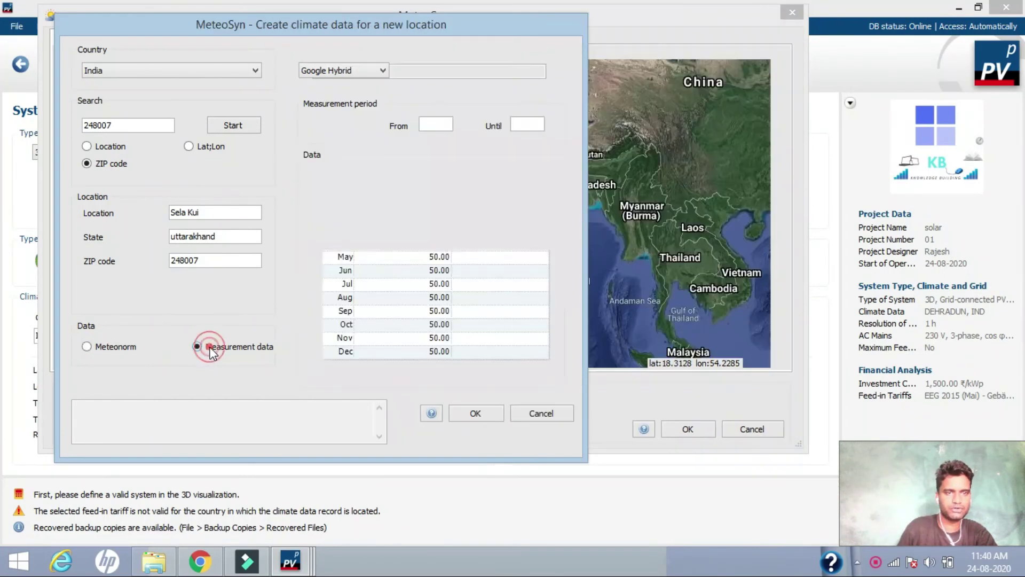
{"action": "left_click", "coordinate": [94, 350]}
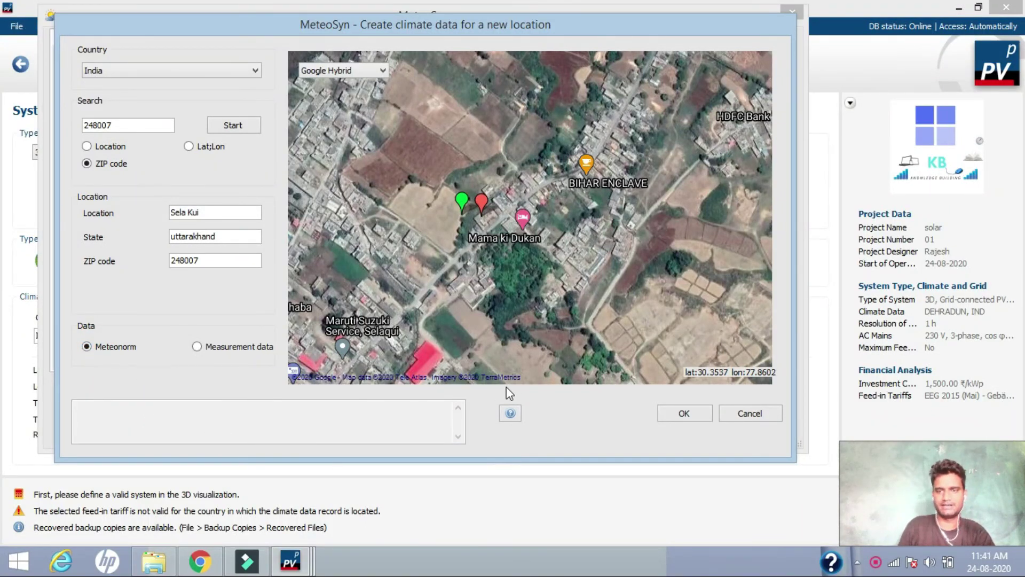
Create the climate data for the new Sela Kui location and apply it as the project's climate data location
{"action": "left_click", "coordinate": [689, 415]}
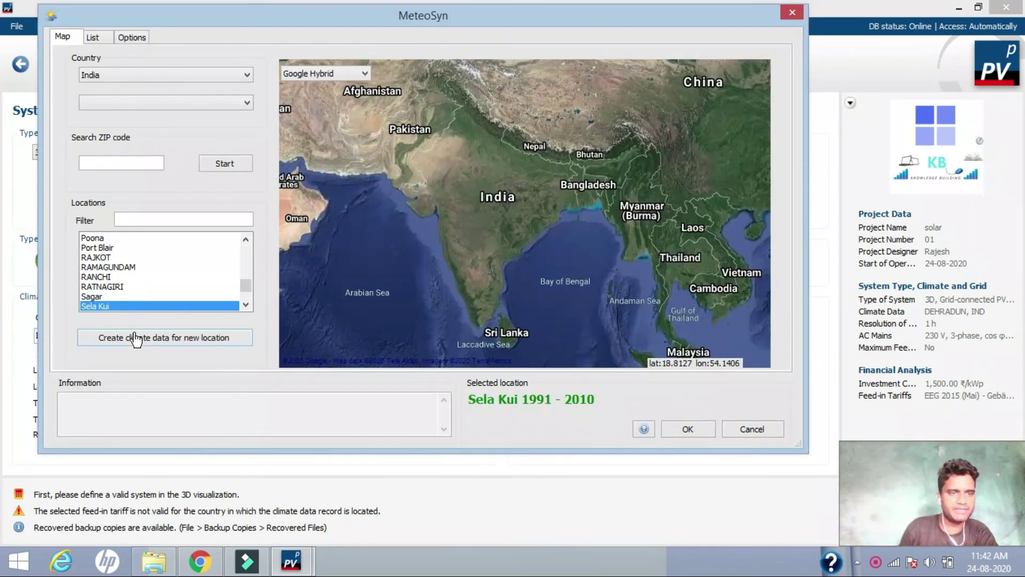
{"action": "scroll", "coordinate": [133, 299], "scroll_direction": "down", "scroll_amount": 1}
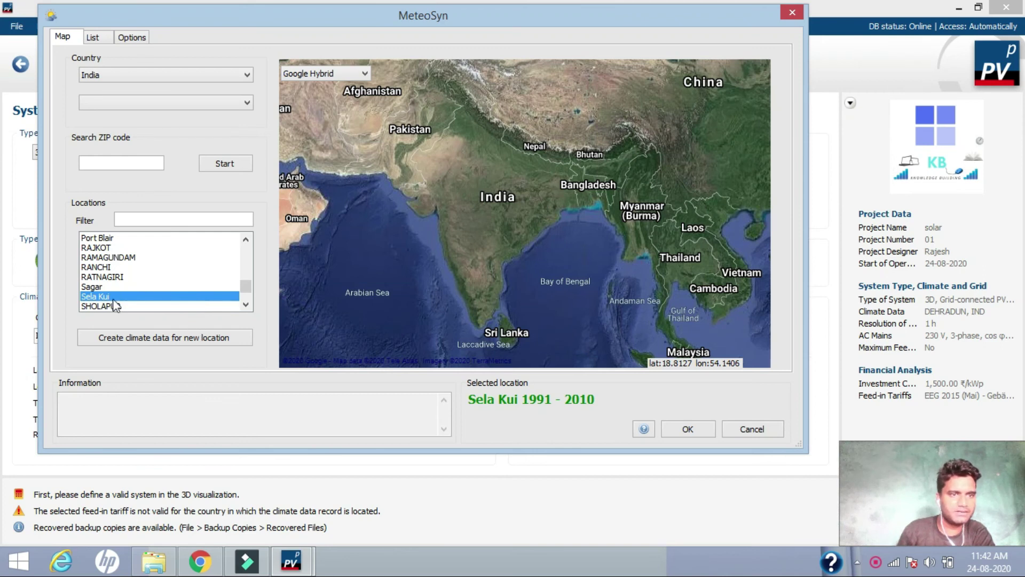
{"action": "left_click", "coordinate": [241, 267]}
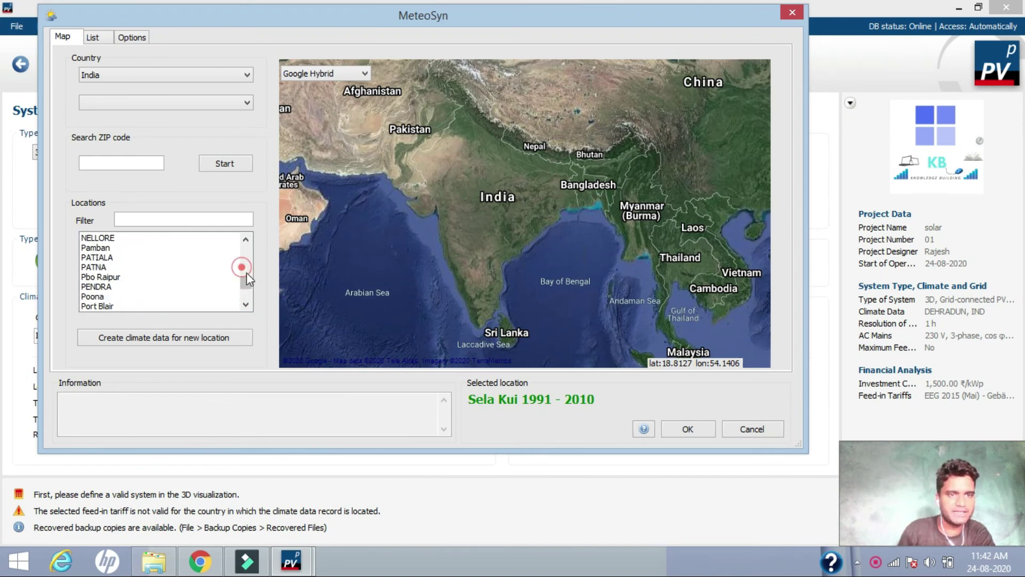
{"action": "left_click", "coordinate": [245, 306]}
{"action": "left_click", "coordinate": [246, 305]}
{"action": "left_click", "coordinate": [246, 305]}
{"action": "left_click", "coordinate": [246, 305]}
{"action": "left_click", "coordinate": [245, 305]}
{"action": "left_click", "coordinate": [246, 305]}
{"action": "left_click", "coordinate": [245, 305]}
{"action": "left_click", "coordinate": [245, 305]}
{"action": "left_click", "coordinate": [246, 305]}
{"action": "left_click", "coordinate": [246, 305]}
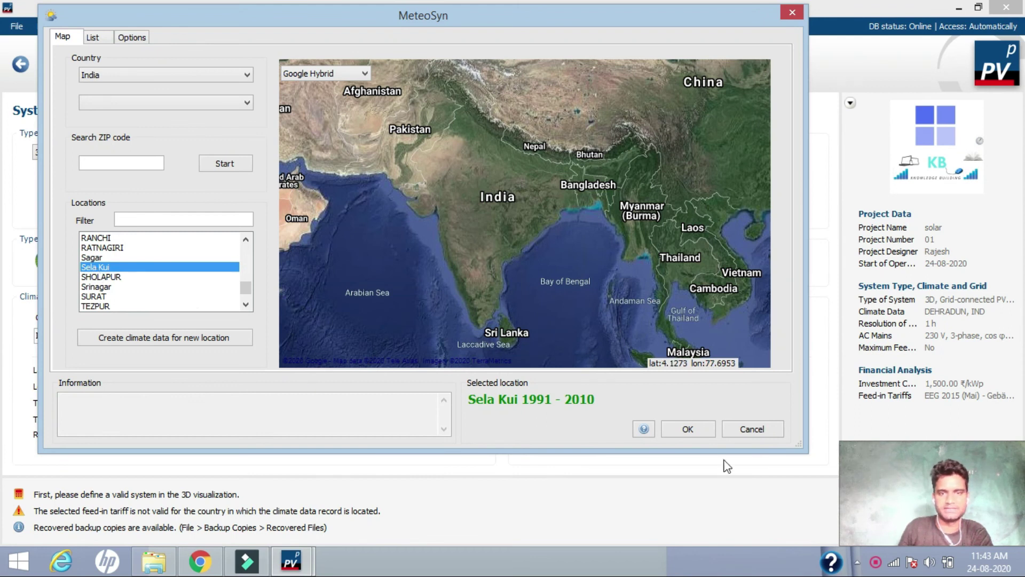
{"action": "left_click", "coordinate": [681, 430]}
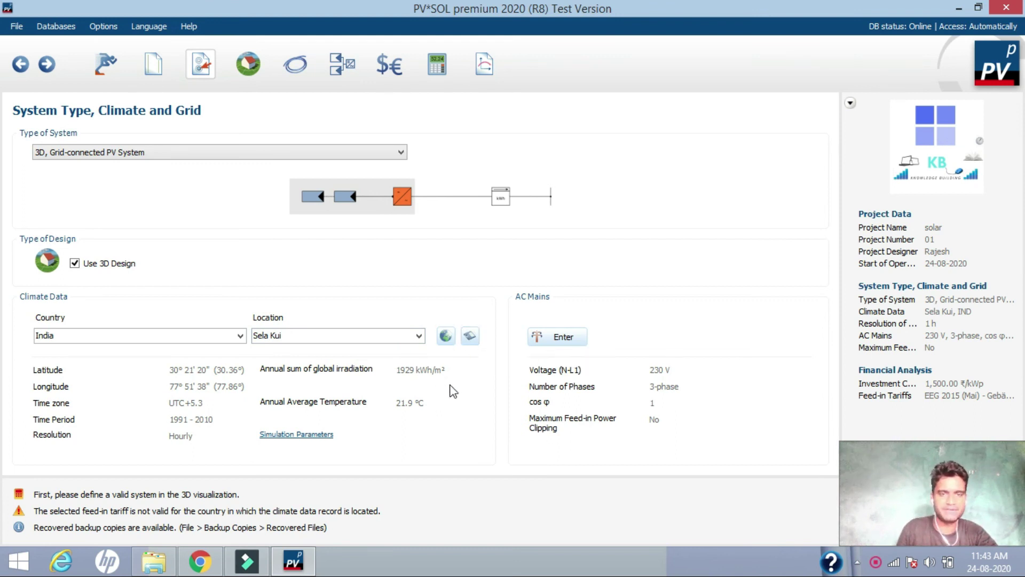
{"action": "left_click", "coordinate": [470, 340]}
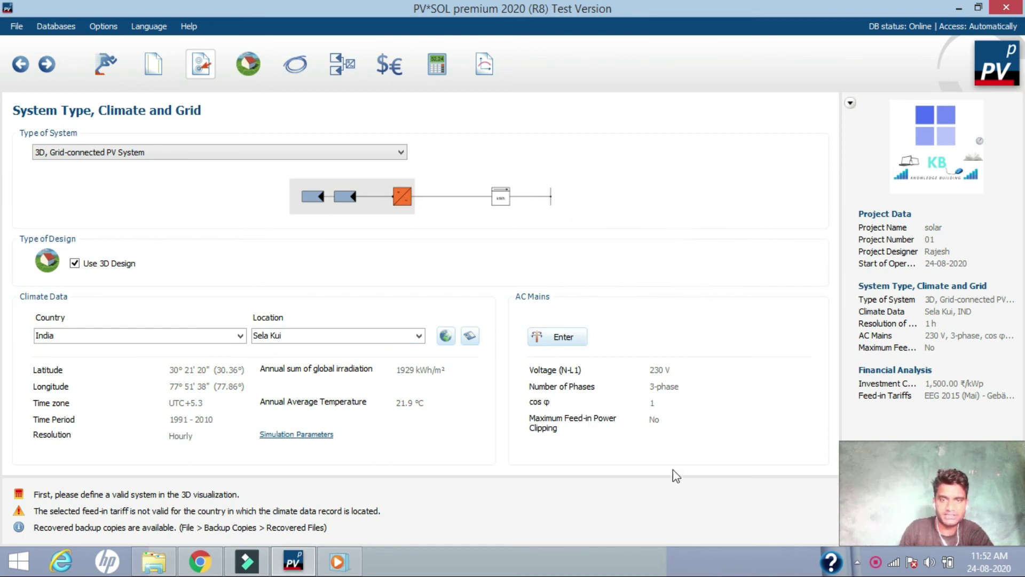
Open the project's AC mains options, save the existing settings as the default and accept them
{"action": "left_click", "coordinate": [571, 337]}
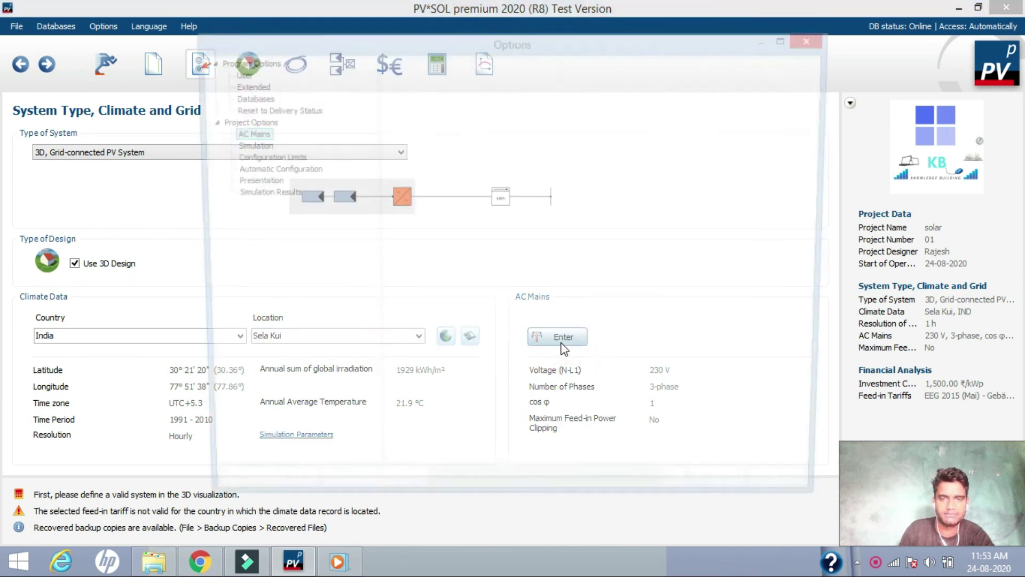
{"action": "left_click_drag", "start_coordinate": [665, 35], "coordinate": [647, 25]}
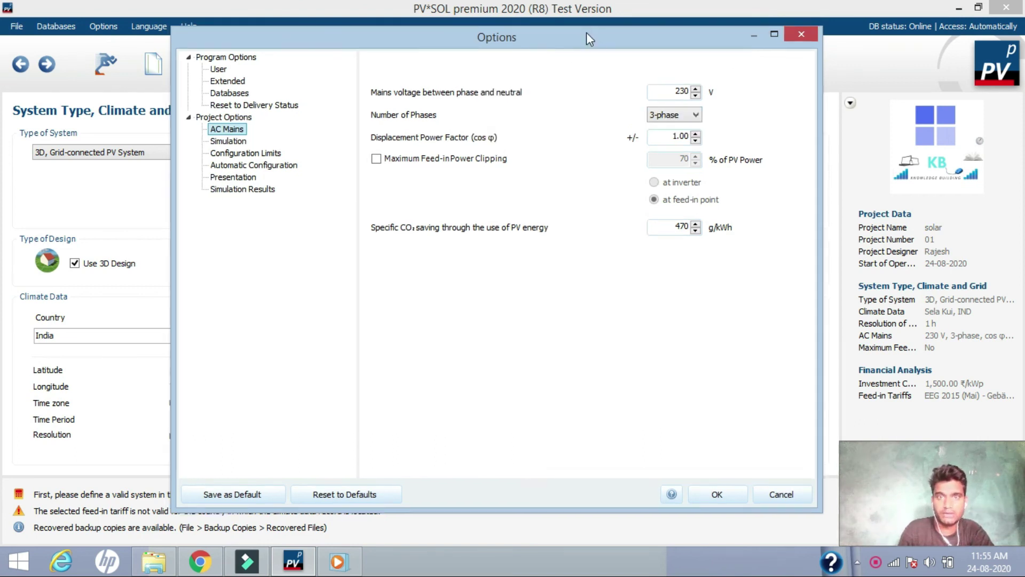
{"action": "mouse_move", "coordinate": [586, 32]}
{"action": "left_mouse_down"}
{"action": "mouse_move", "coordinate": [567, 38]}
{"action": "mouse_move", "coordinate": [585, 26]}
{"action": "left_mouse_up"}
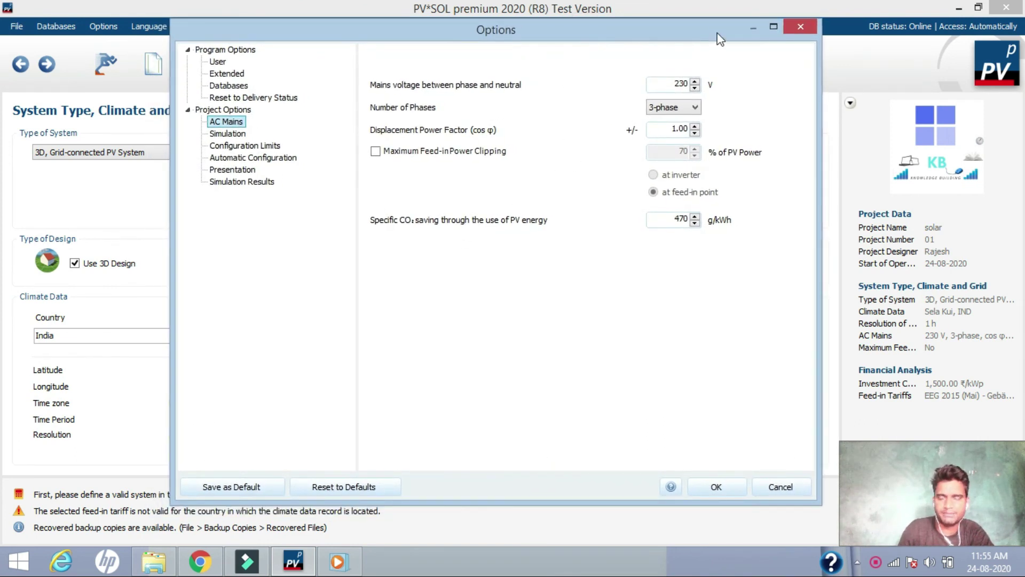
{"action": "left_click_drag", "start_coordinate": [712, 27], "coordinate": [724, 30]}
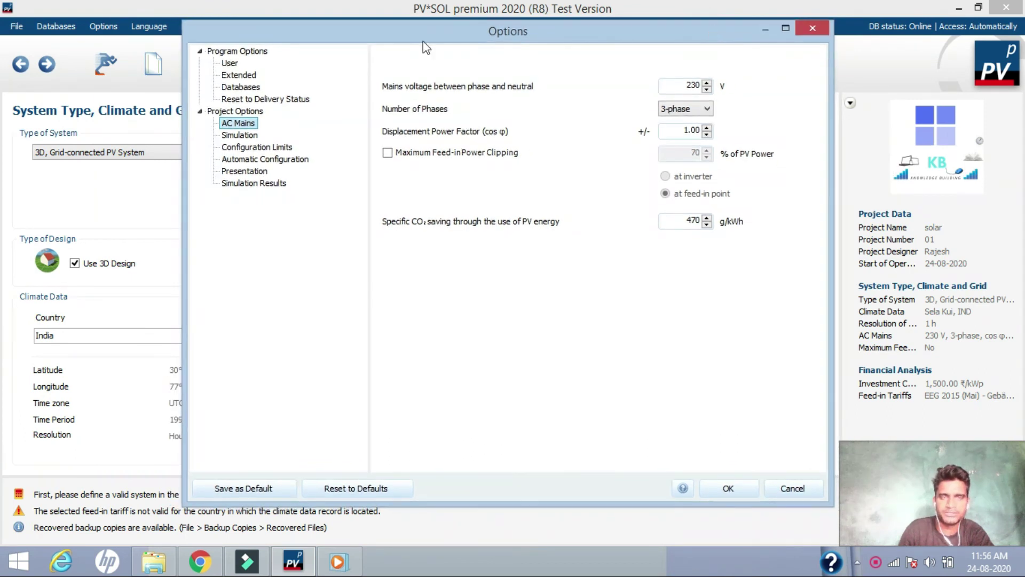
{"action": "left_click", "coordinate": [251, 487]}
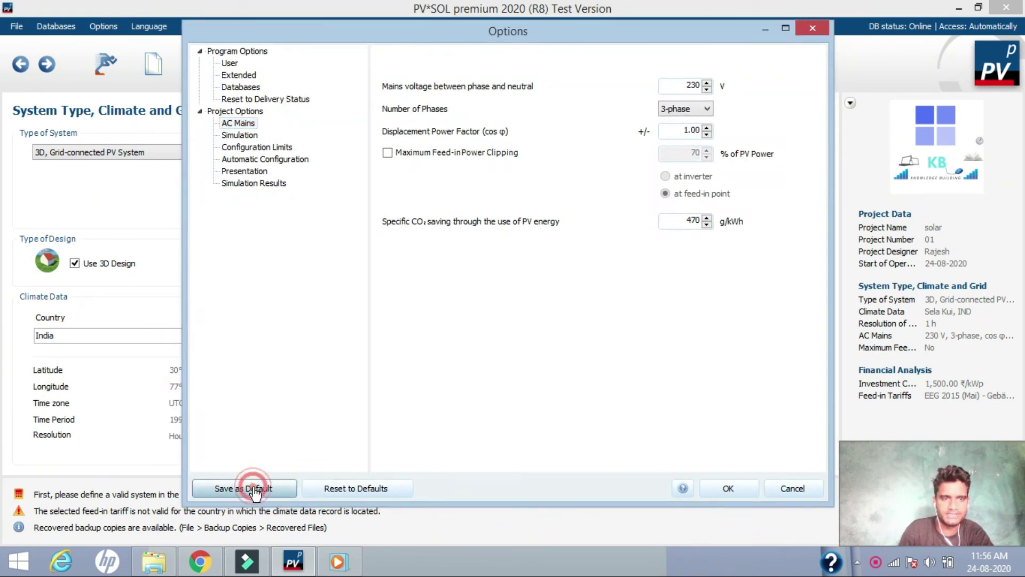
{"action": "left_click", "coordinate": [729, 489]}
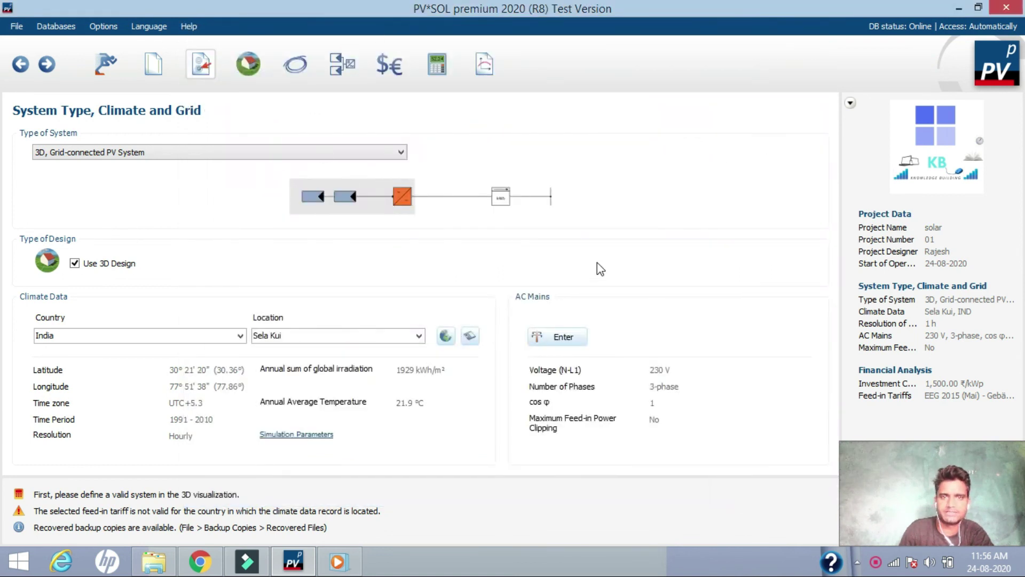